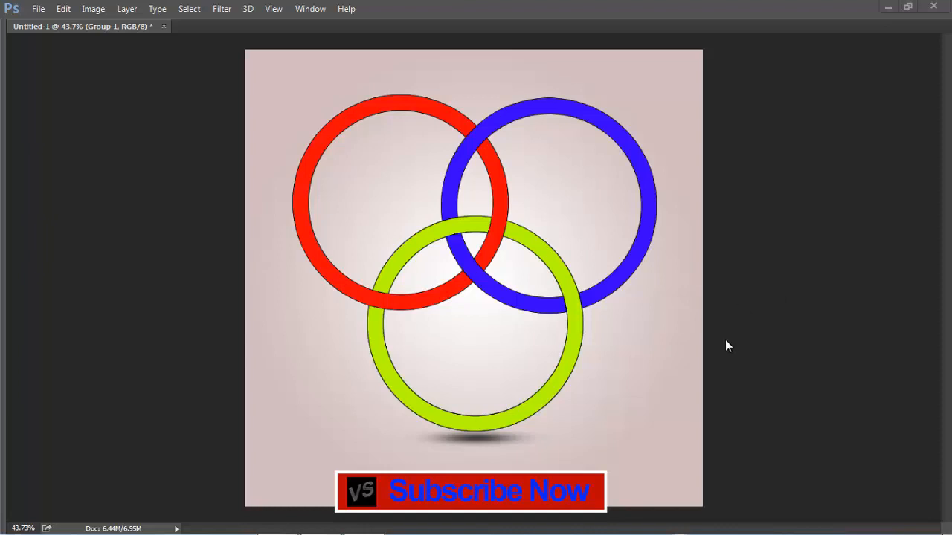
Create a new 1500 × 1500 pixel document at 300 pixels/inch with RGB colour and a white background
key(Tab)
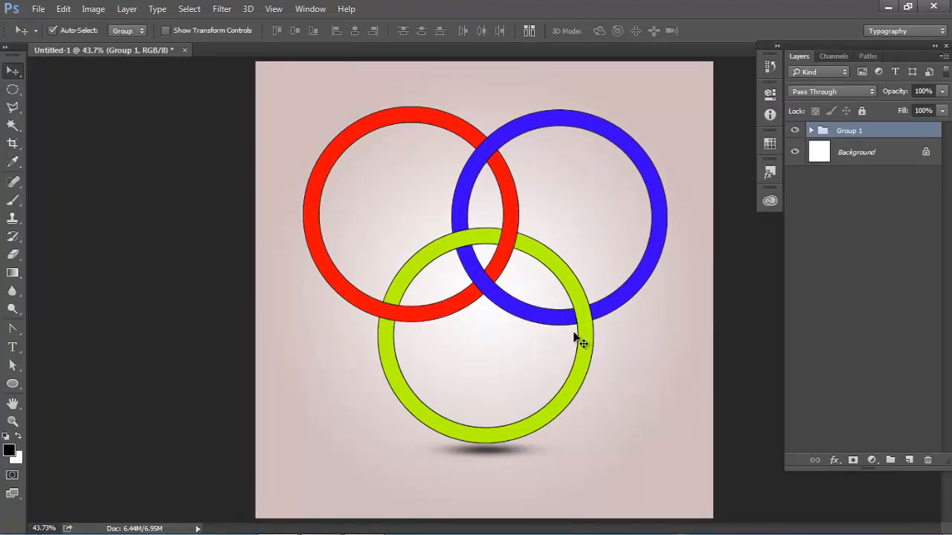
click(38, 12)
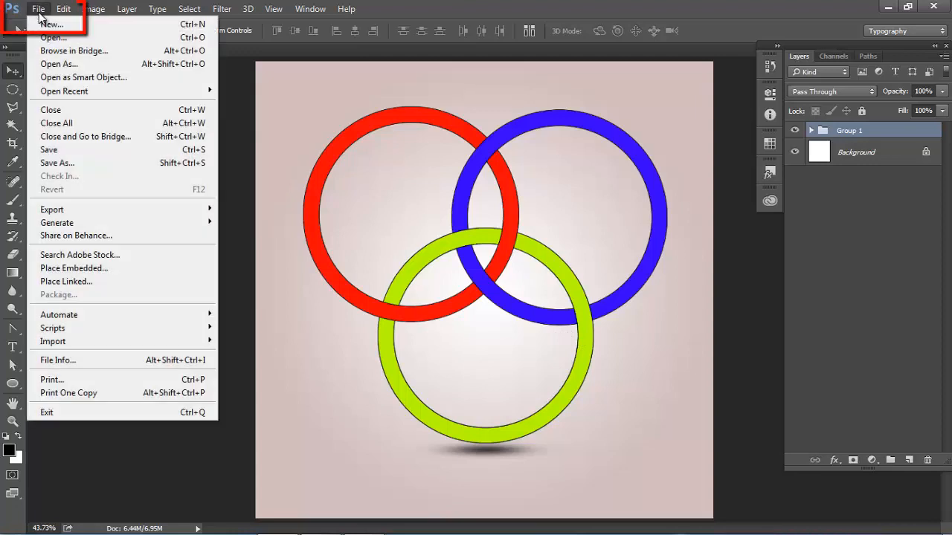
click(33, 9)
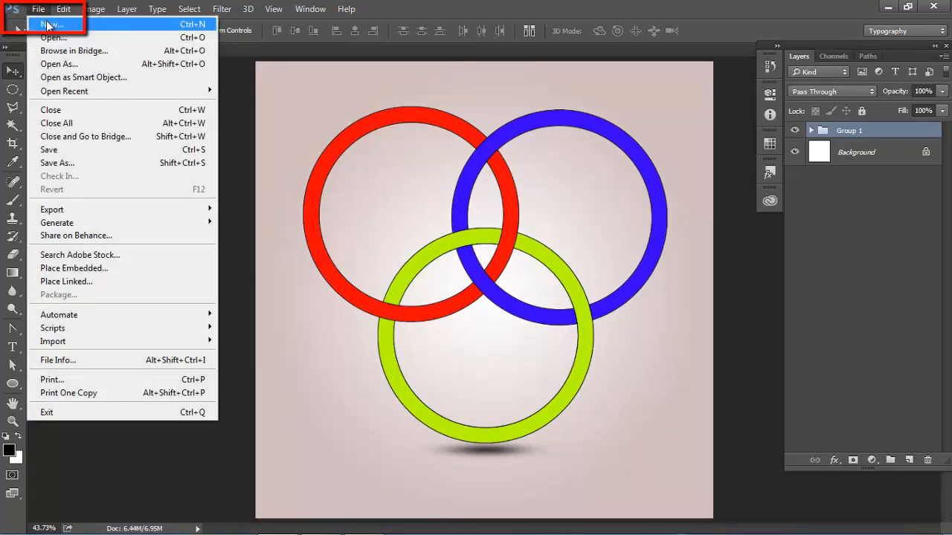
click(30, 22)
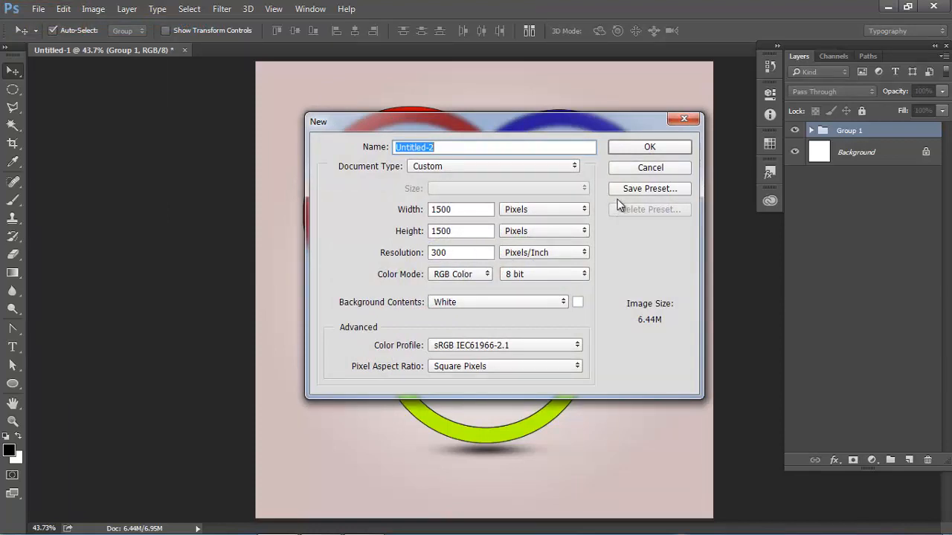
click(648, 150)
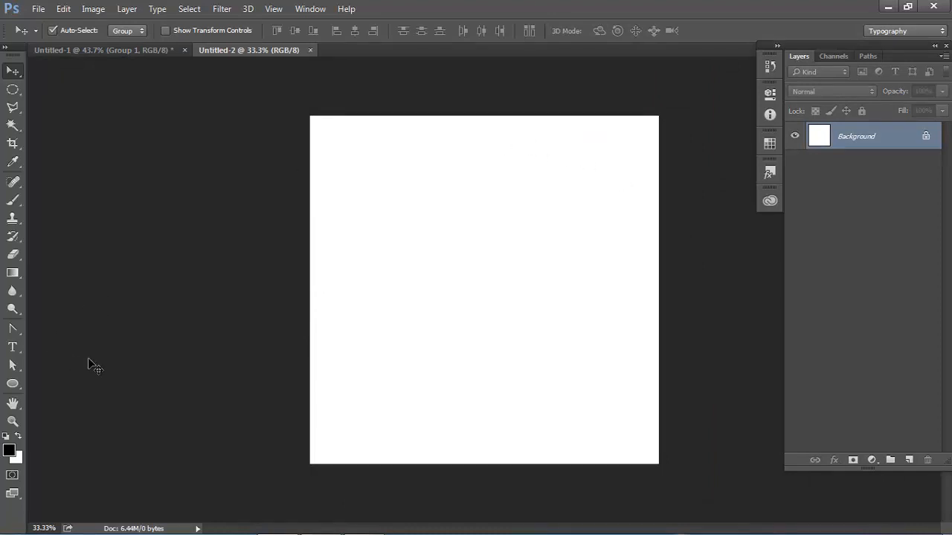
Draw a black-filled circle shape about 534 px in diameter near the middle of the canvas with the Ellipse tool
key(u)
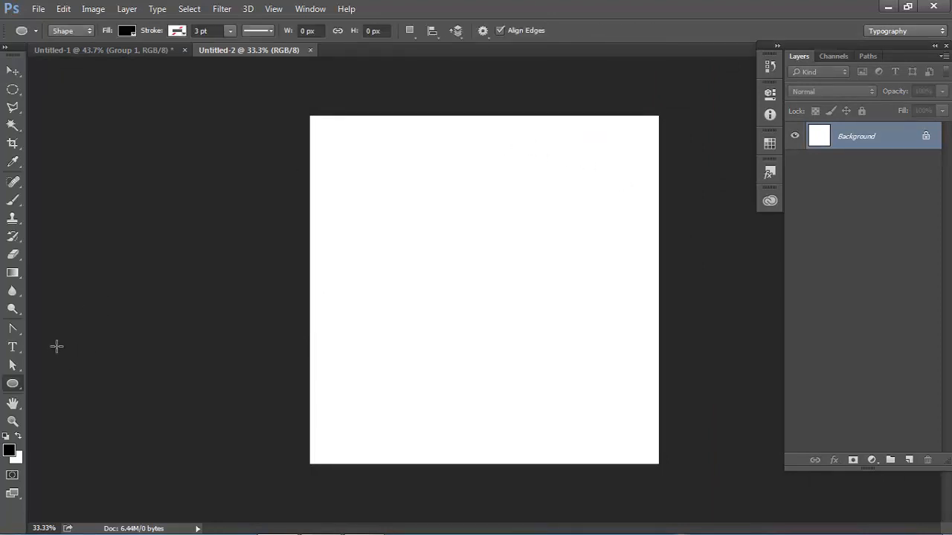
right_click(13, 385)
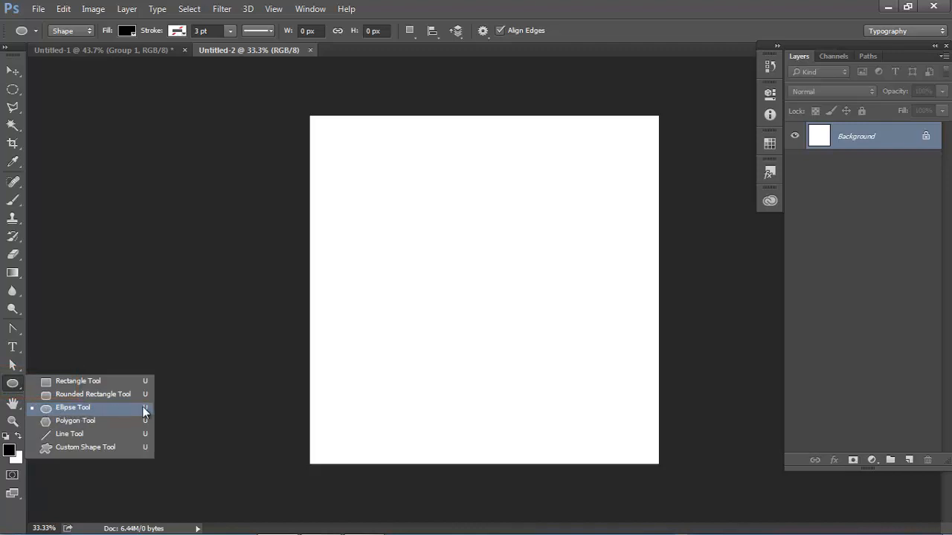
click(49, 407)
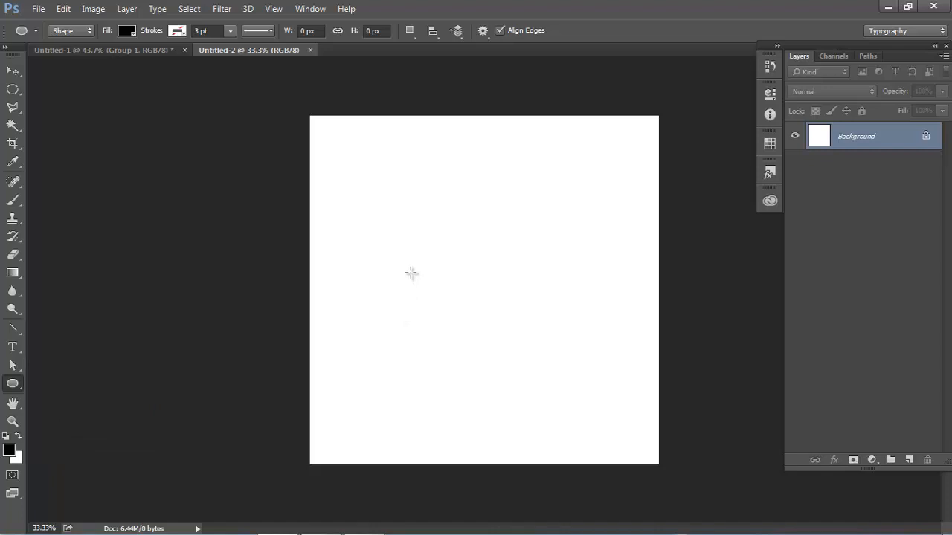
drag(429, 244, 595, 365)
key(shift)
click(736, 84)
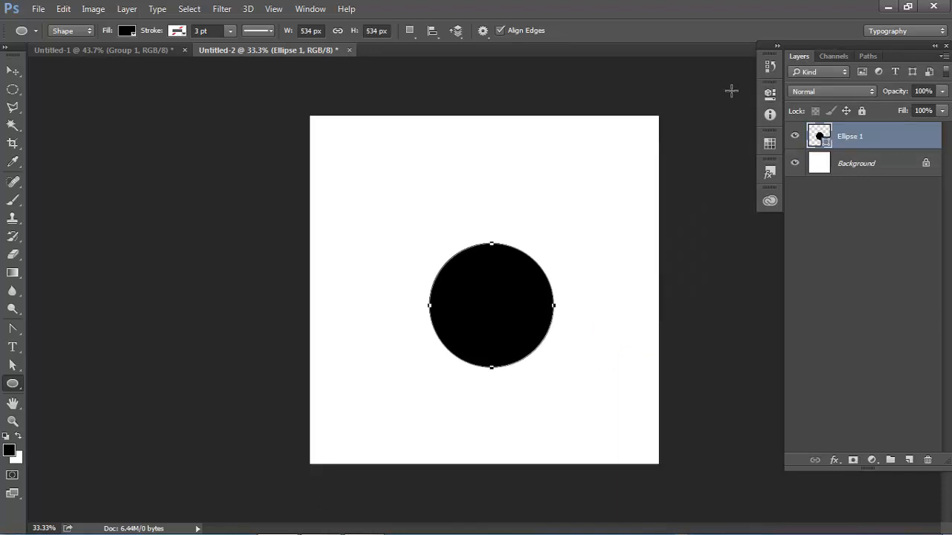
Move the black circle to the centre of the canvas and scale it up slightly about its centre
click(12, 70)
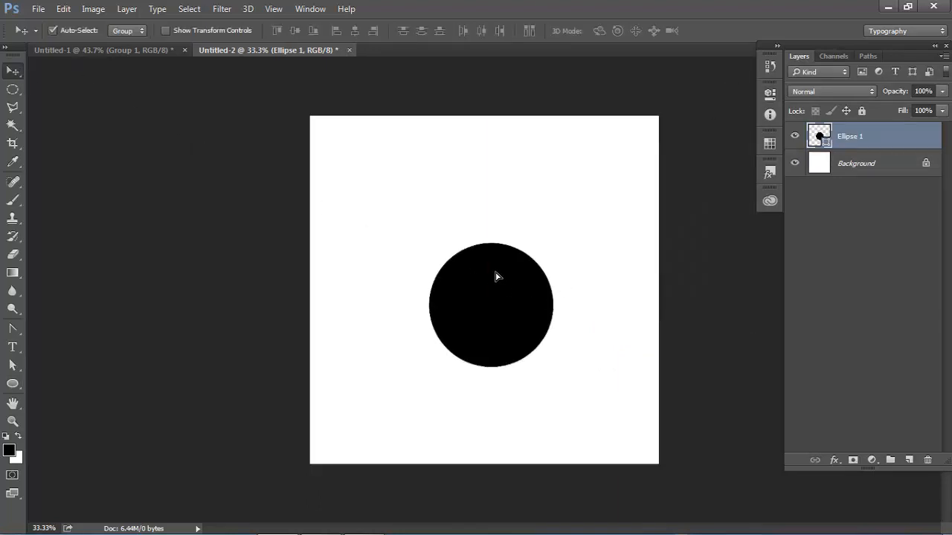
drag(507, 295, 500, 273)
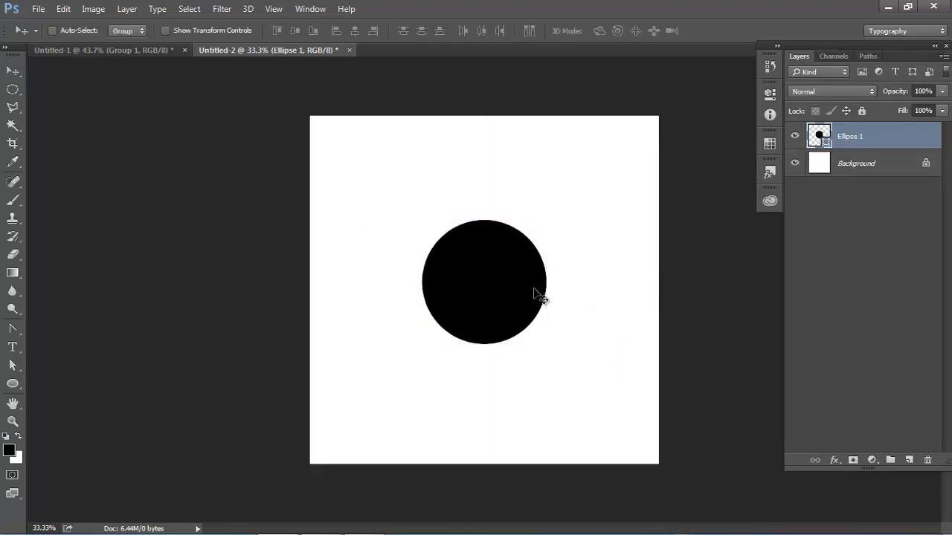
key(ctrl+t)
mouse_move(548, 345)
mouse_down()
mouse_move(575, 355)
mouse_move(563, 344)
mouse_up()
click(633, 31)
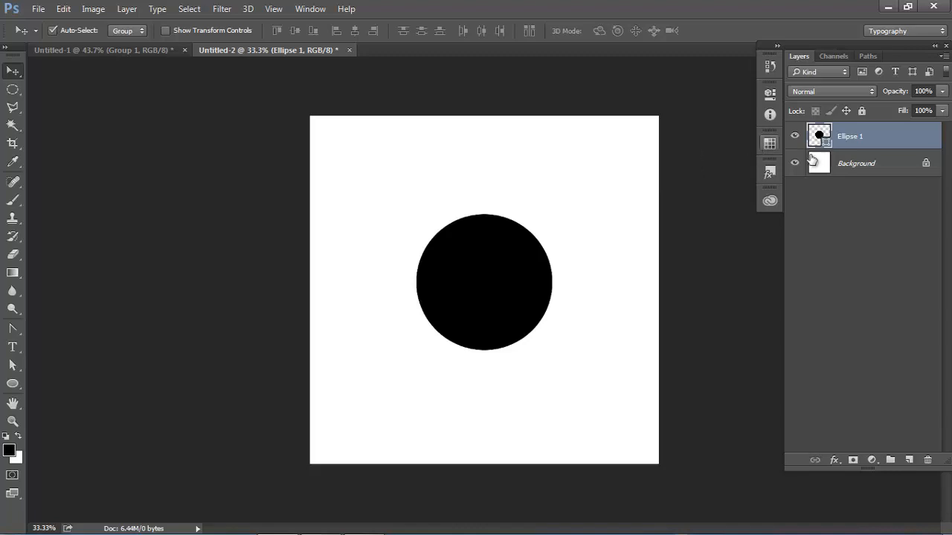
Rasterize the Ellipse 1 layer and set its fill to 0%
right_click(858, 137)
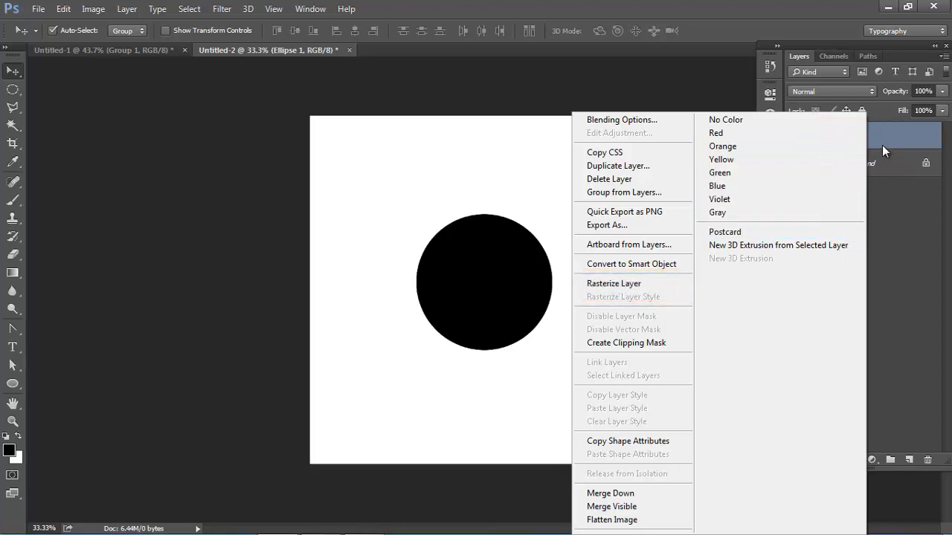
click(608, 285)
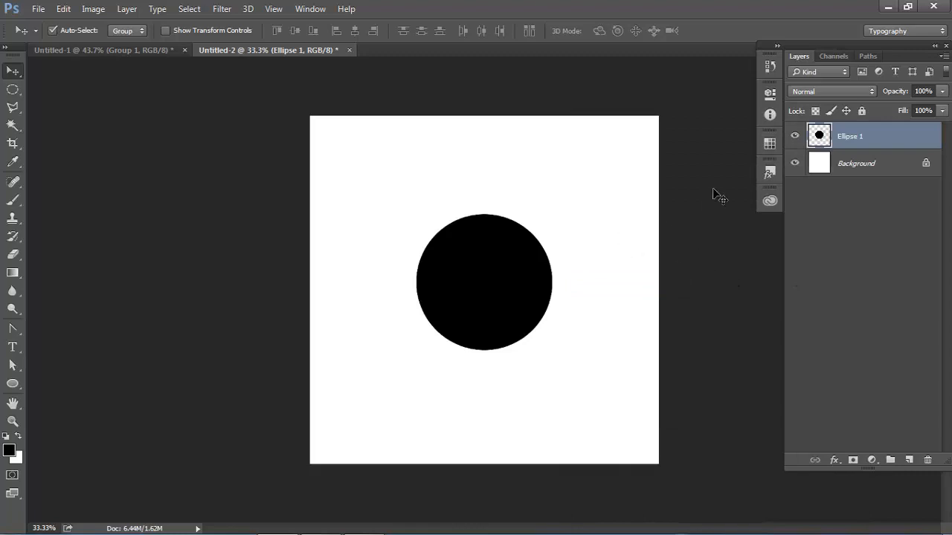
click(941, 111)
drag(938, 123, 936, 132)
drag(877, 130, 874, 124)
click(884, 112)
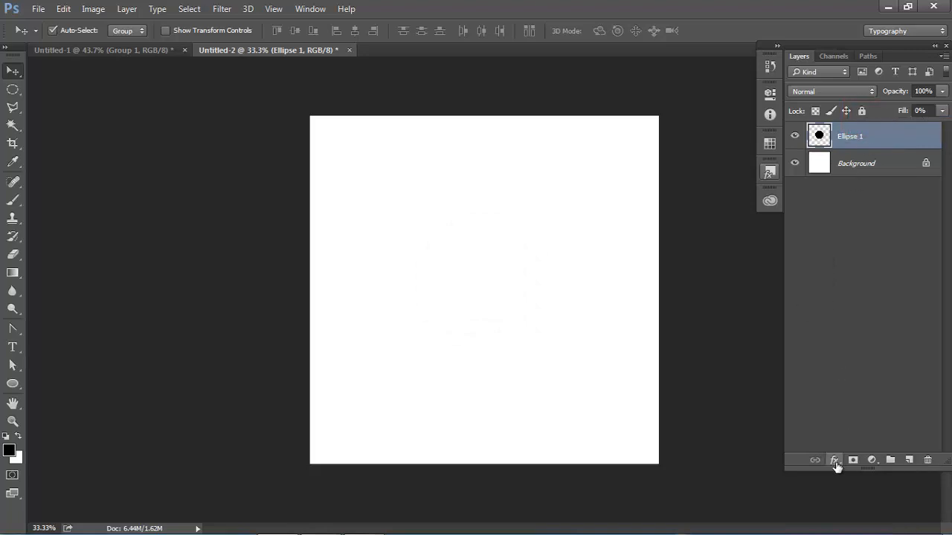
Add a 2 px outside stroke in near-black #040303 at 100% opacity to the Ellipse 1 layer
click(834, 461)
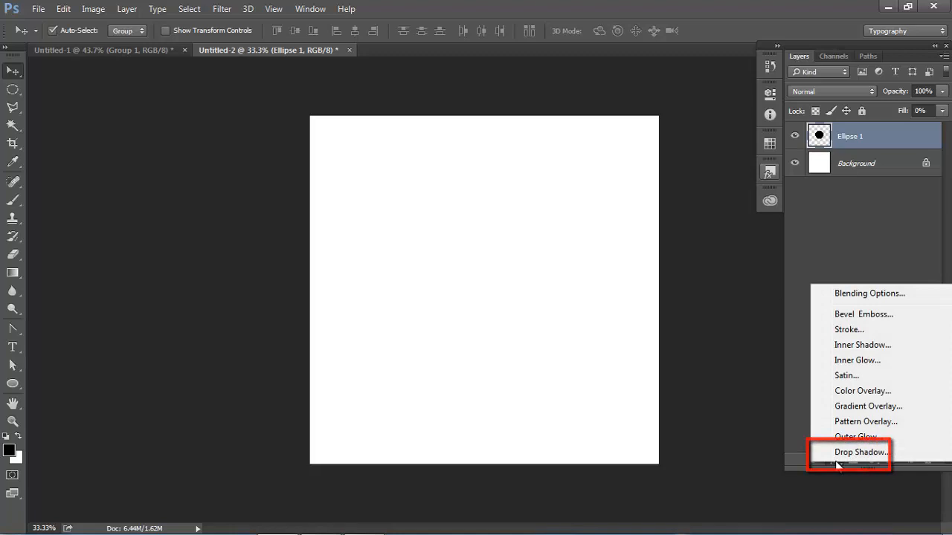
click(849, 330)
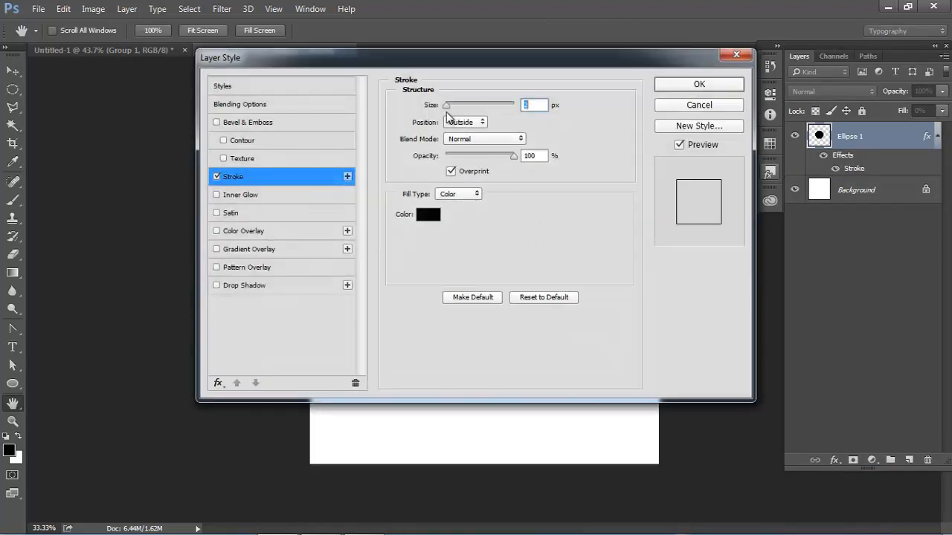
click(426, 214)
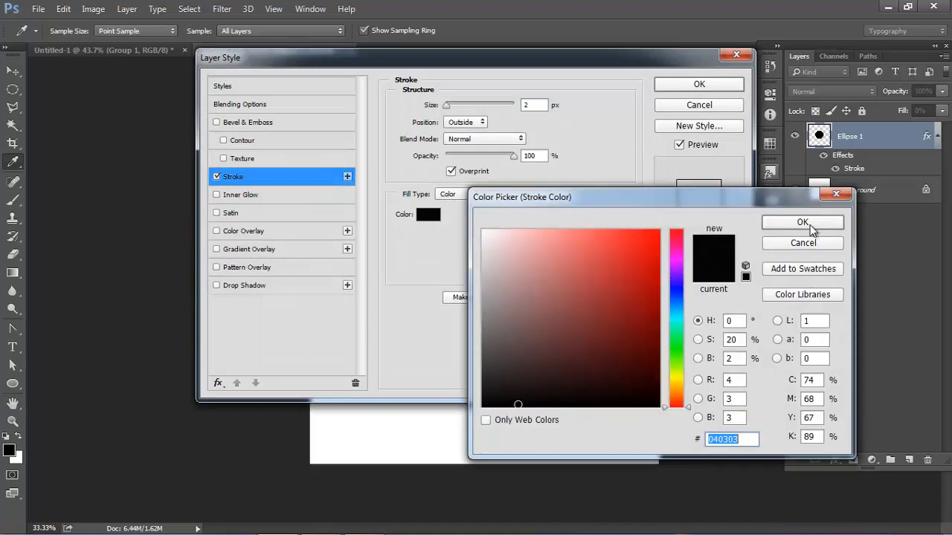
click(802, 222)
click(684, 86)
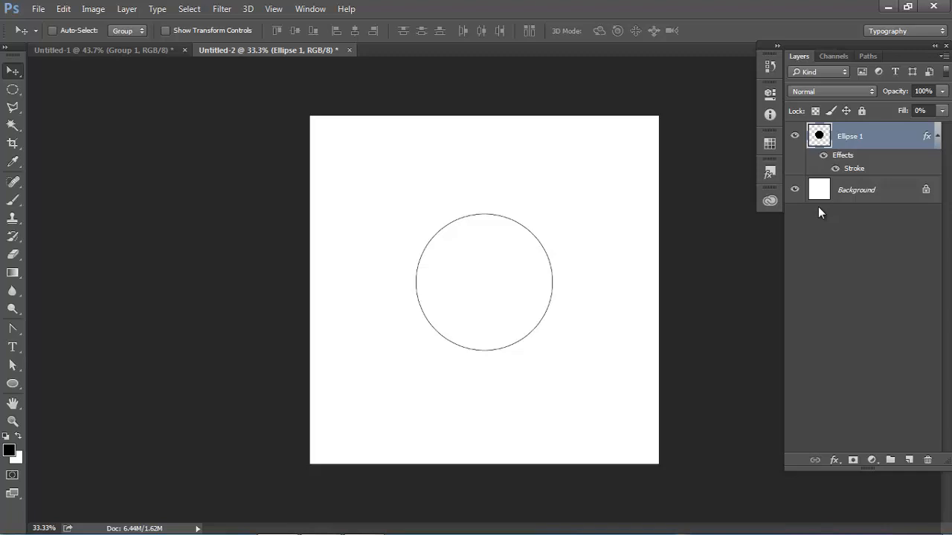
Duplicate the outlined circle layer and scale the copy down about its centre to form a smaller concentric circle
key(ctrl+j)
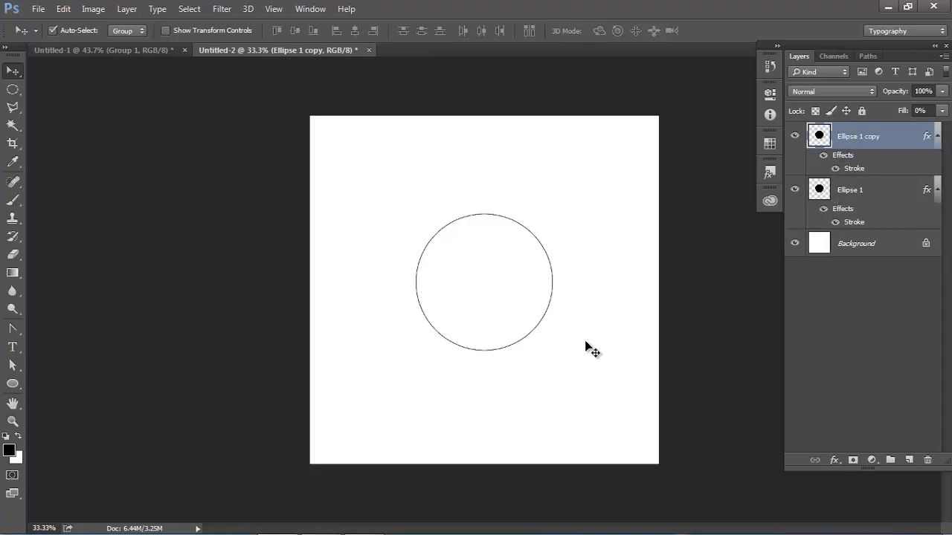
key(ctrl)
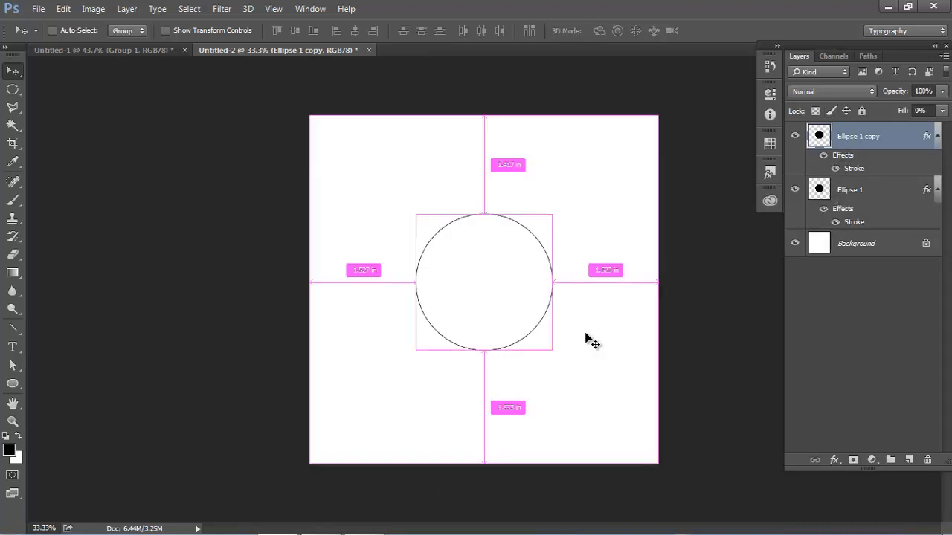
key(ctrl+t)
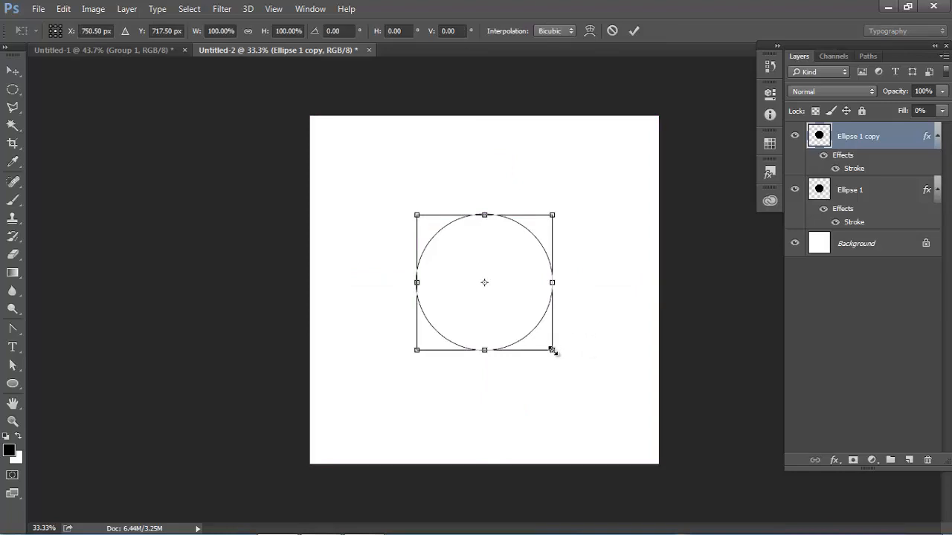
drag(551, 351, 538, 335)
click(635, 30)
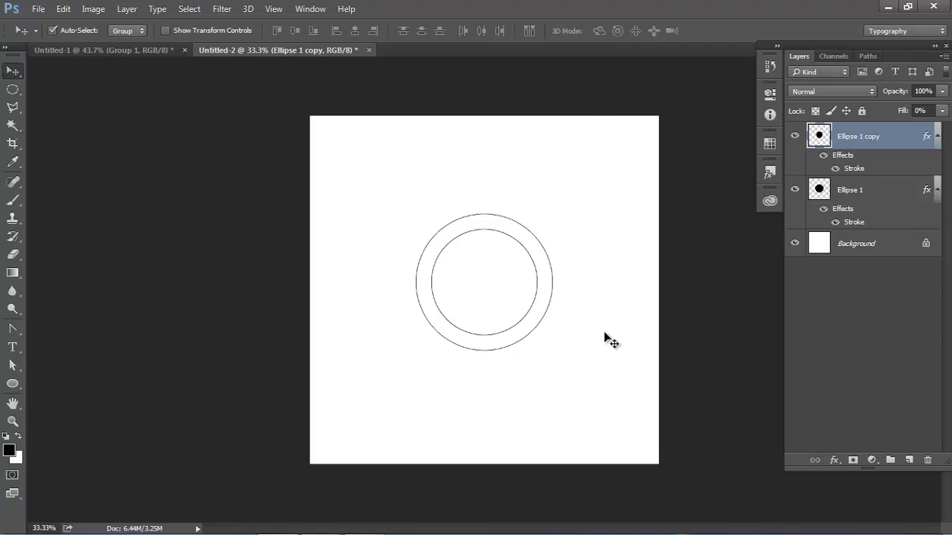
Merge the Ellipse 1 and Ellipse 1 copy layers into one layer
ctrl+click(564, 320)
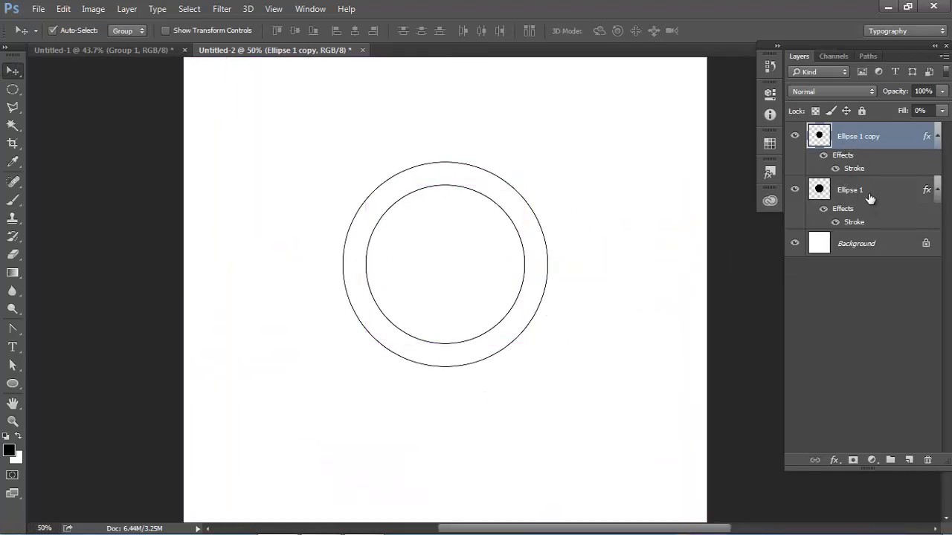
shift+click(865, 195)
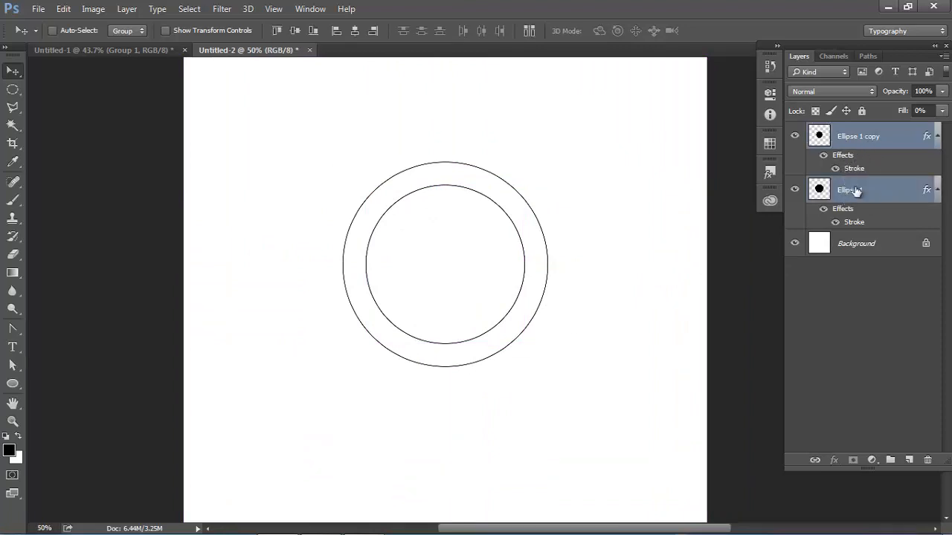
key(ctrl+e)
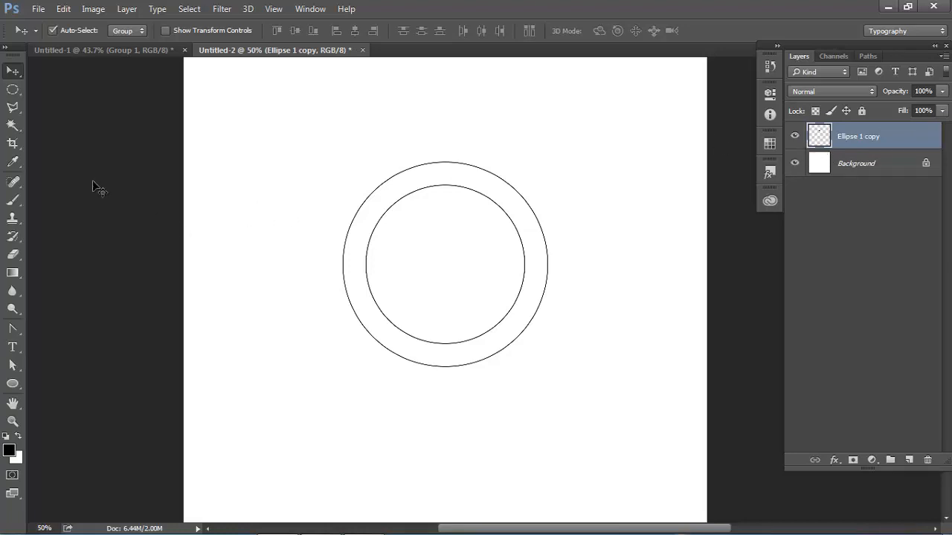
Fill the band between the two circles with a bright red foreground colour using a Magic Wand selection, and deselect it
click(13, 130)
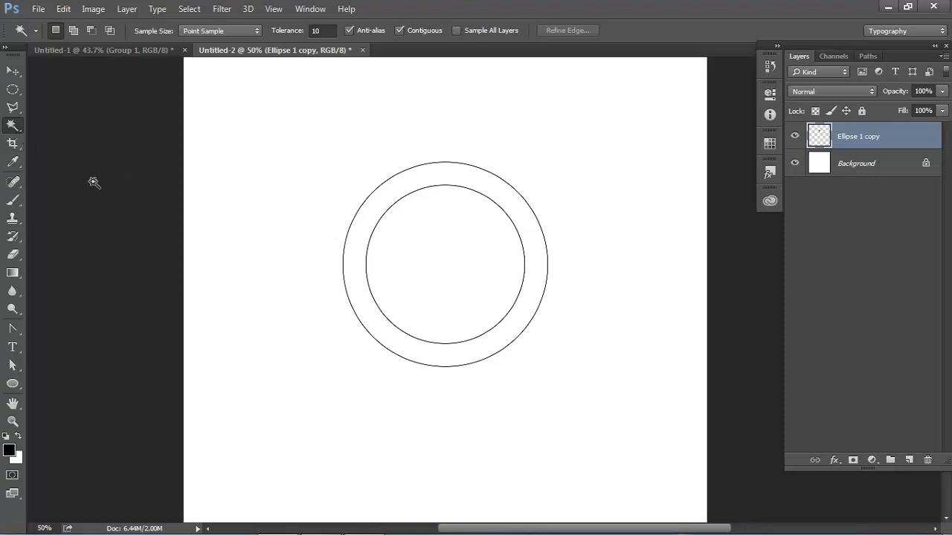
right_click(11, 130)
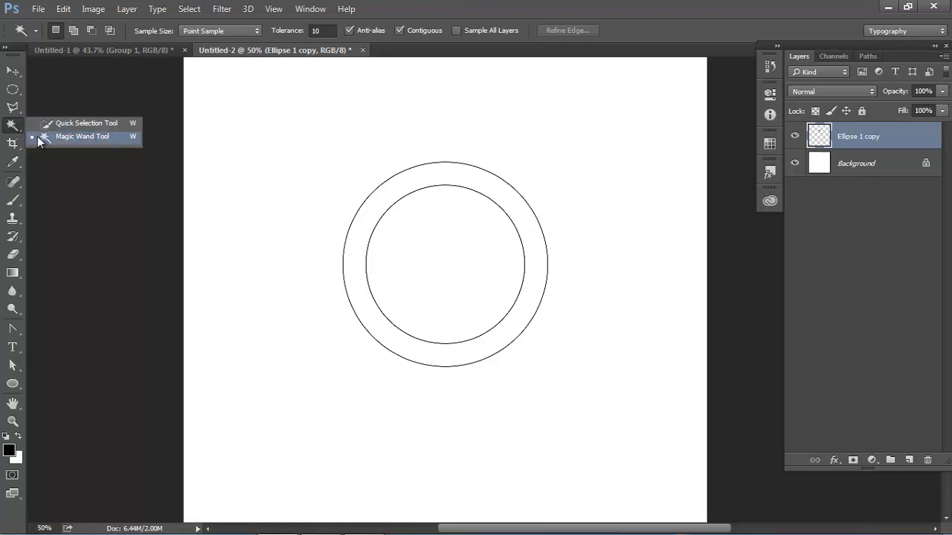
click(74, 136)
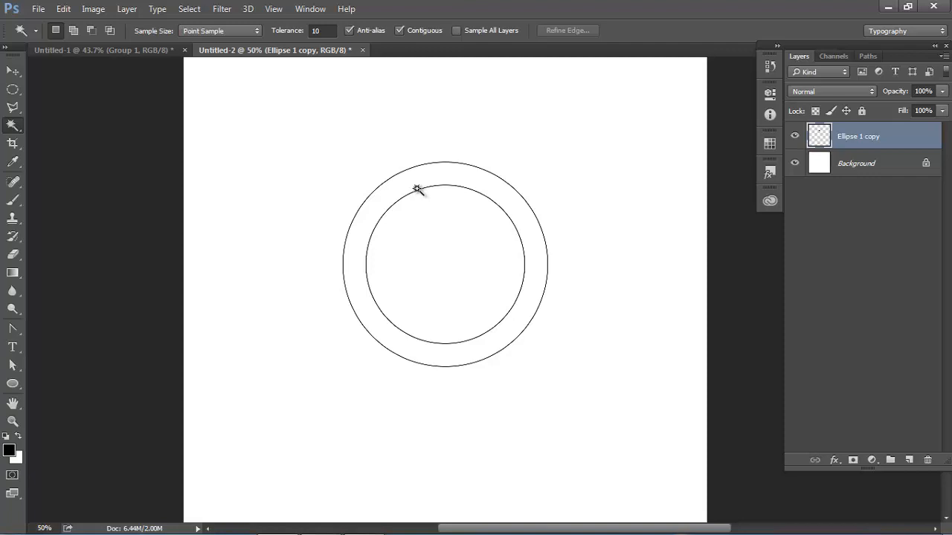
click(8, 451)
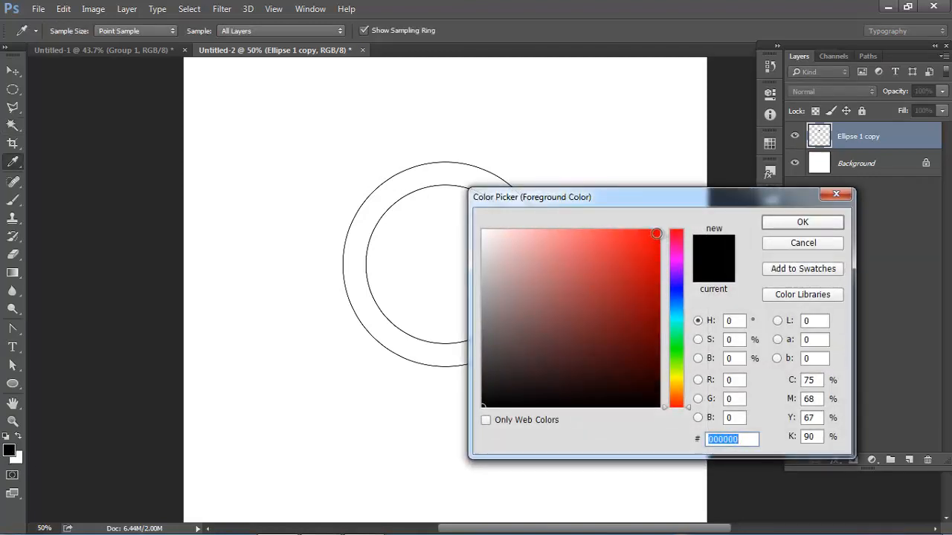
click(655, 233)
click(787, 225)
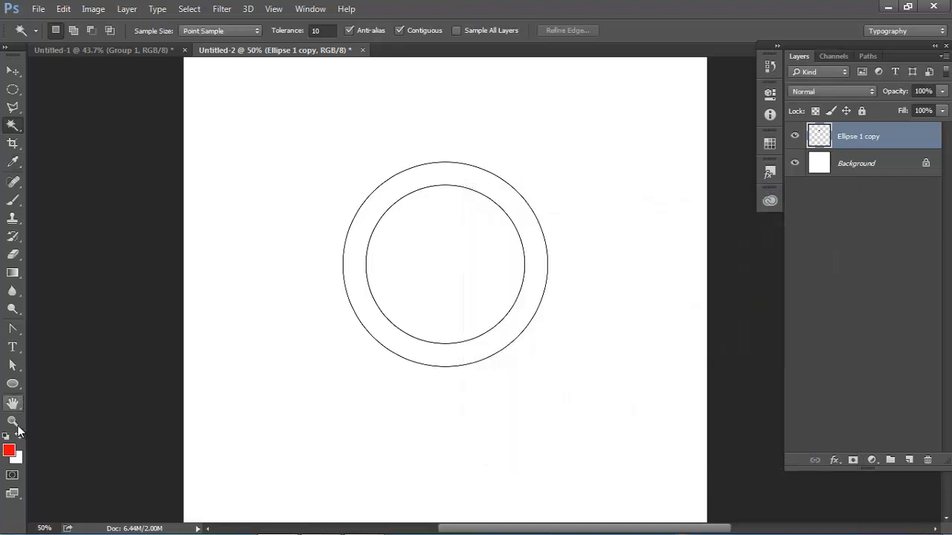
click(426, 182)
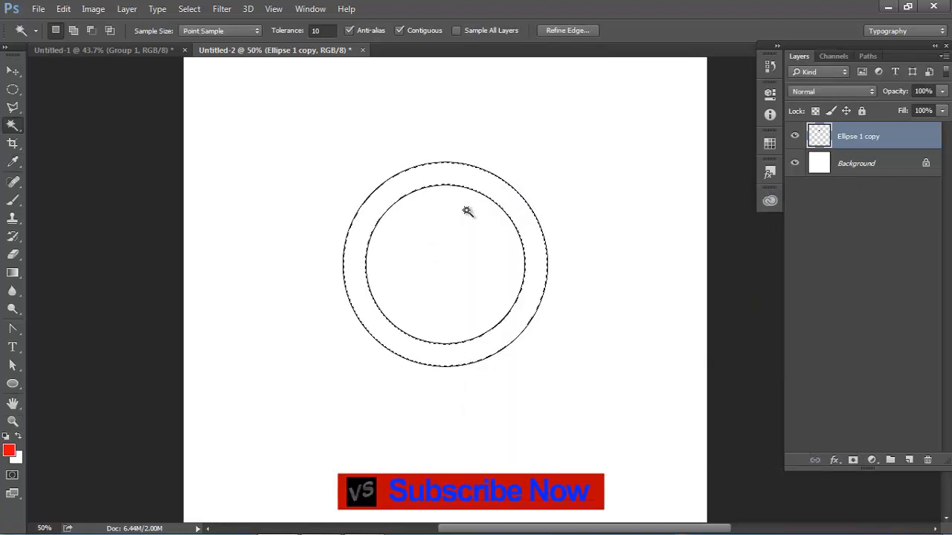
key(alt+BackSpace)
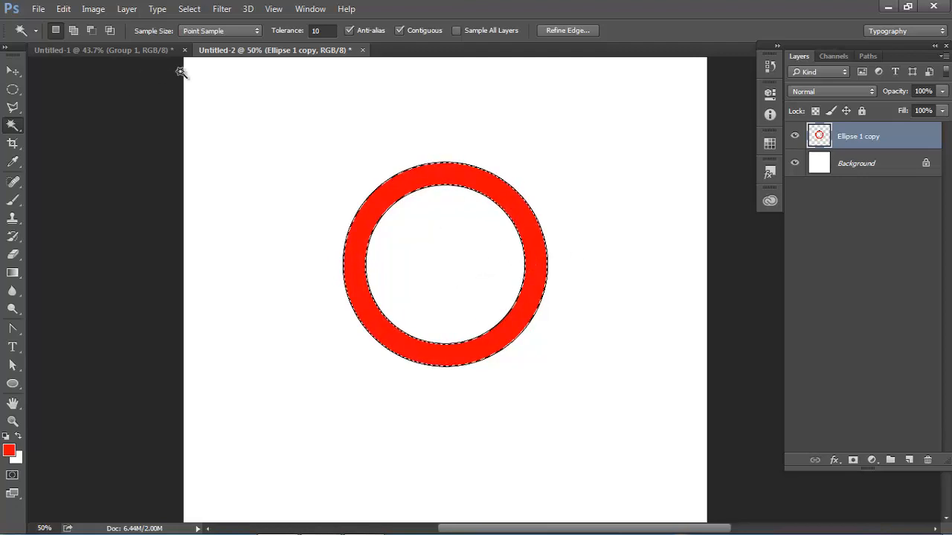
click(188, 9)
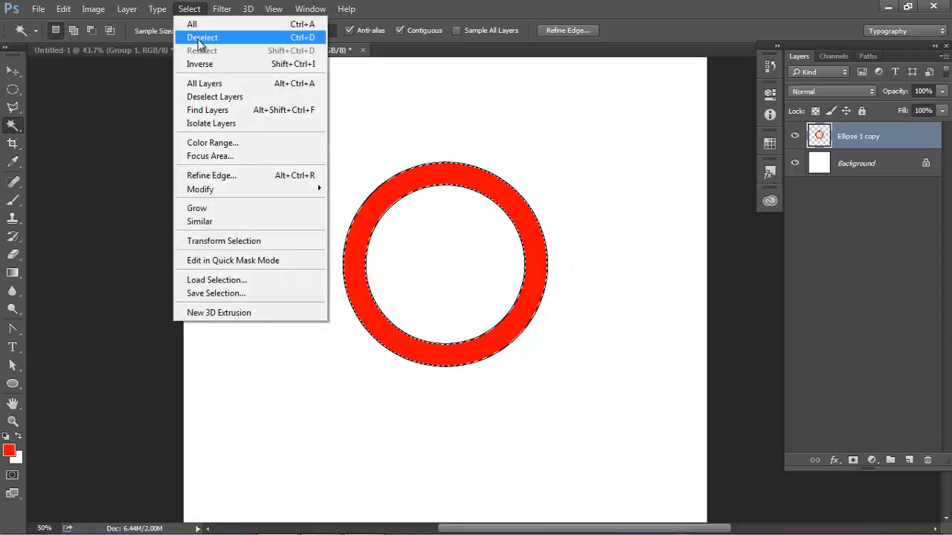
click(201, 37)
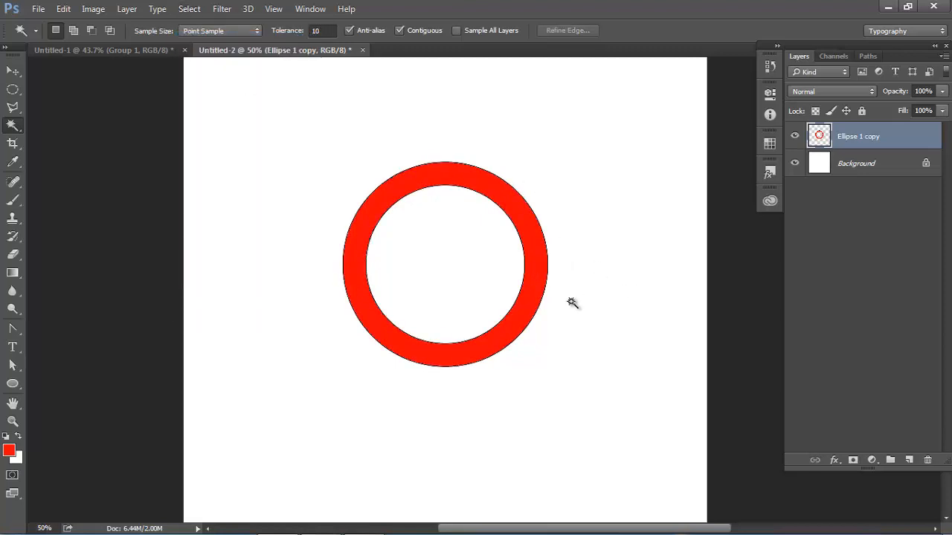
Shift the red ring left and place two duplicates, one beside it and one centred below, so all three overlap in a triangle
scroll(572, 304, down, 1)
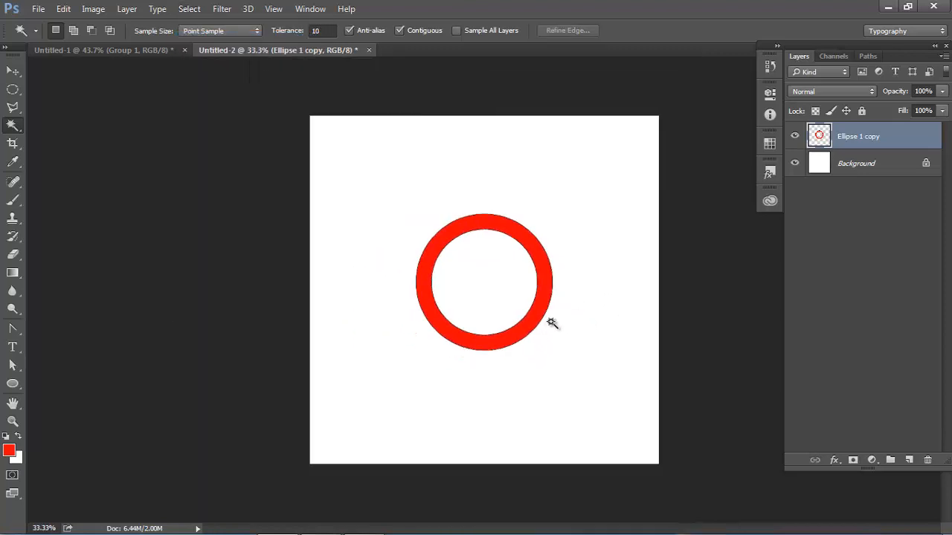
click(13, 71)
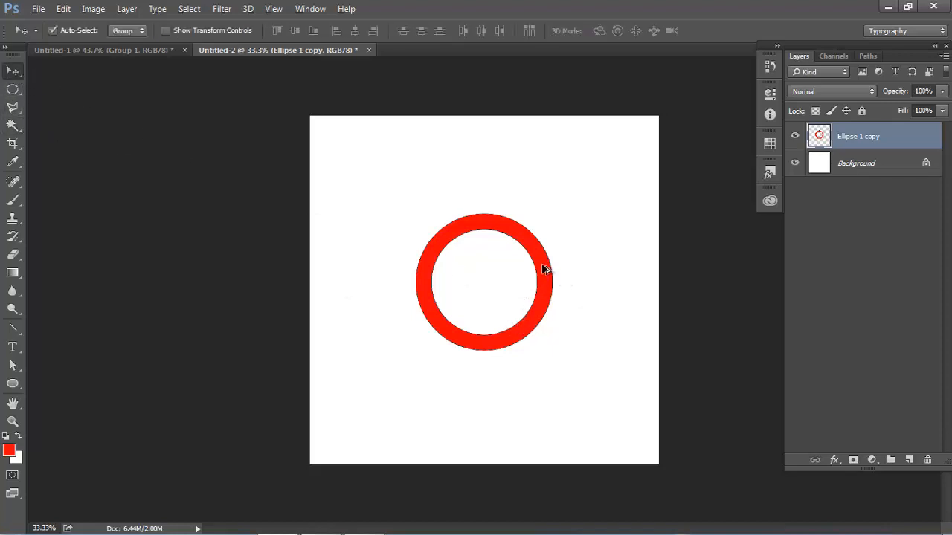
drag(544, 270, 602, 270)
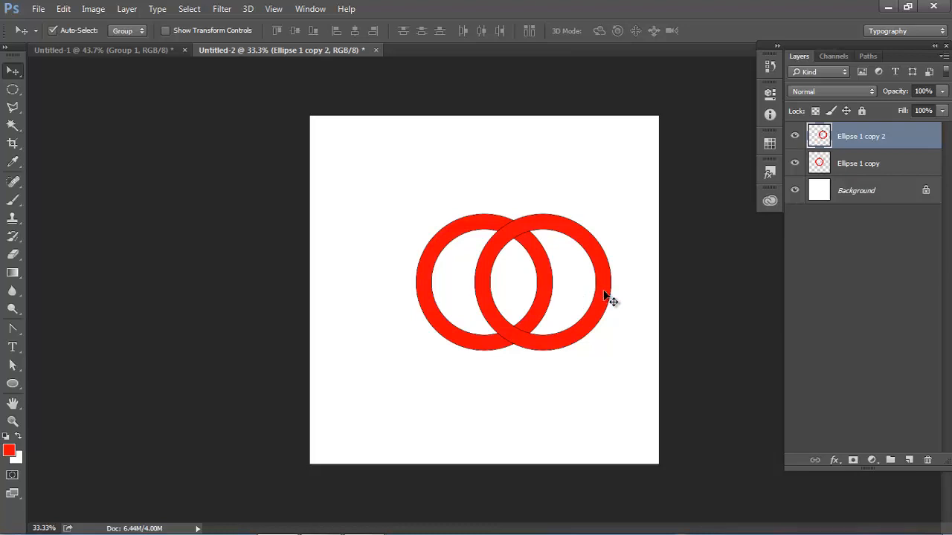
key(Delete)
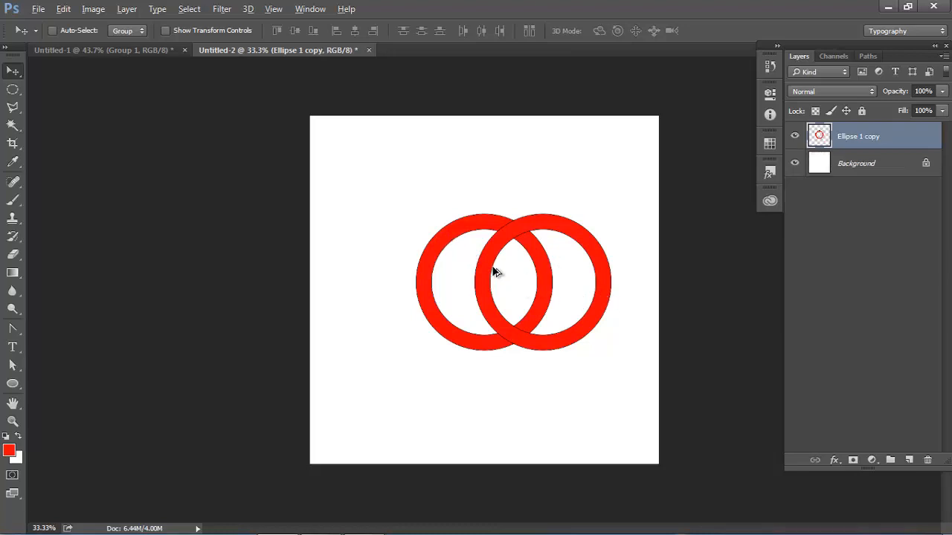
drag(460, 251, 394, 242)
drag(488, 286, 566, 273)
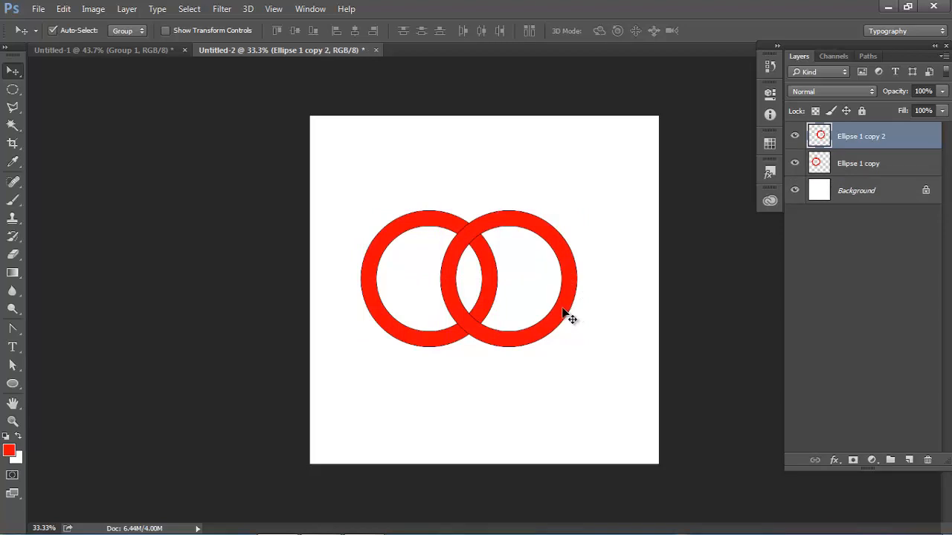
alt+drag(563, 310, 522, 382)
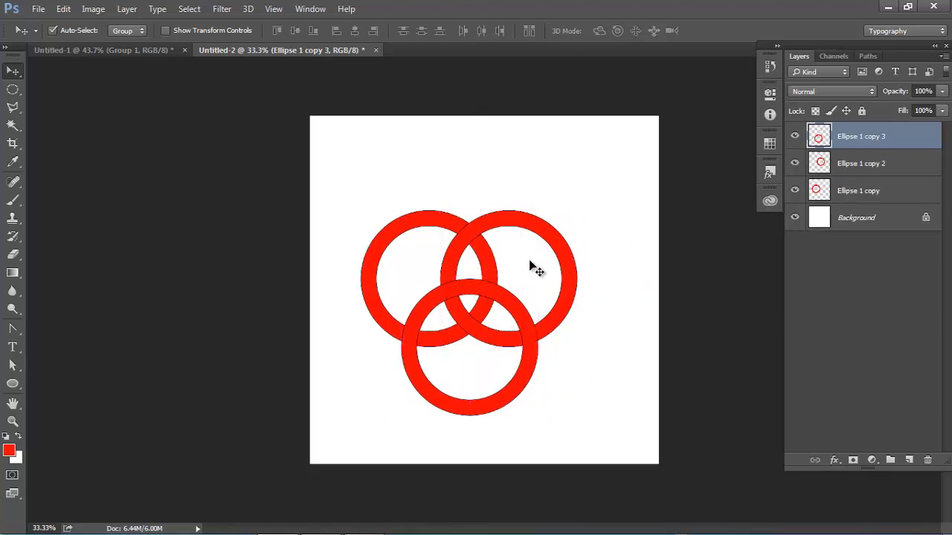
Colorize the upper-right ring on the Ellipse 1 copy 2 layer blue with Hue 256 and Saturation 99
click(533, 222)
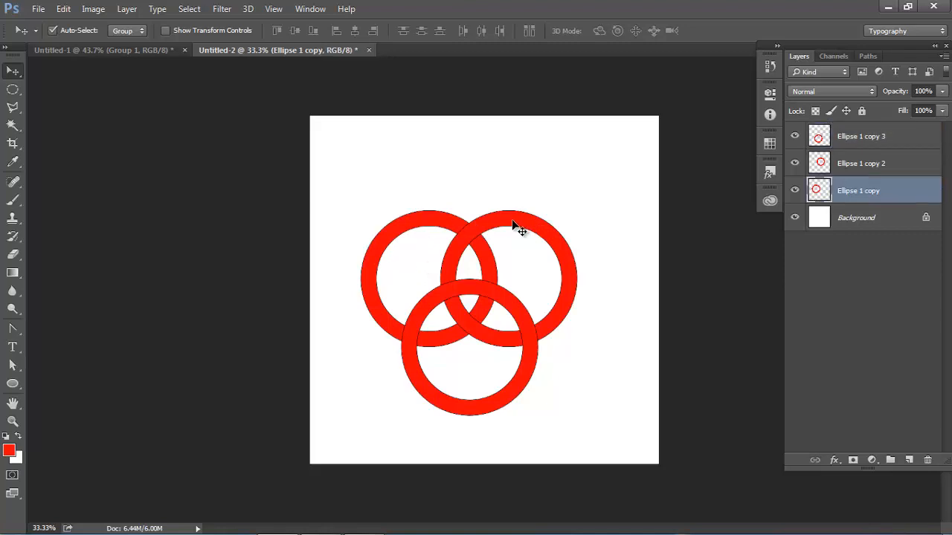
click(514, 222)
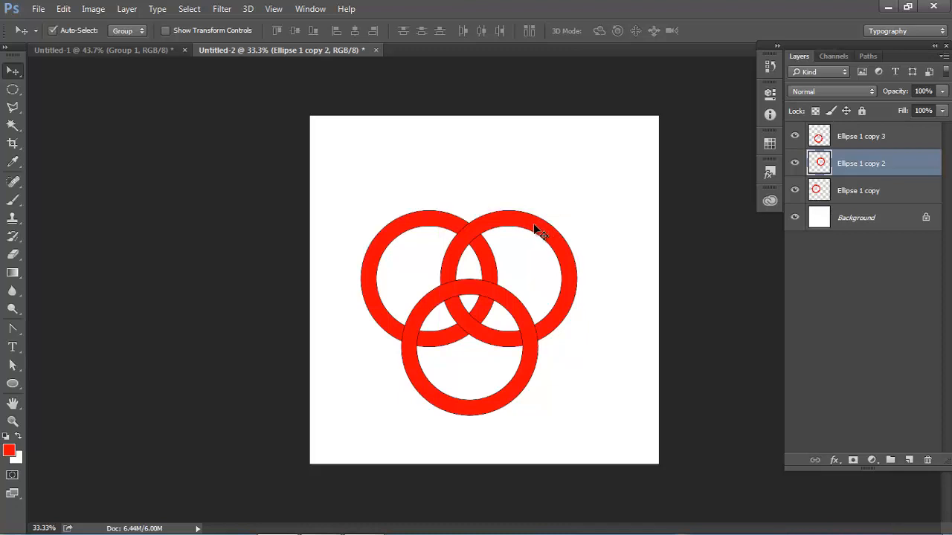
key(ctrl)
key(ctrl+u)
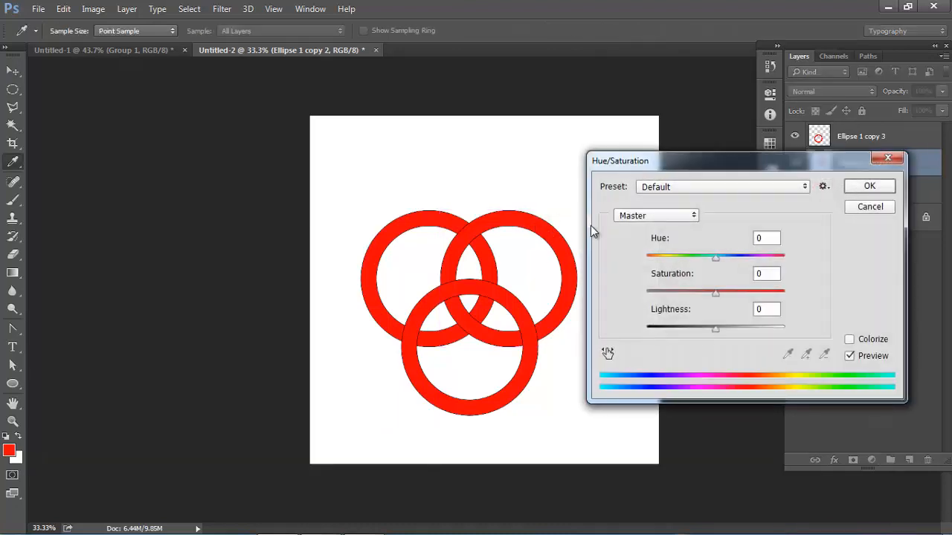
click(854, 340)
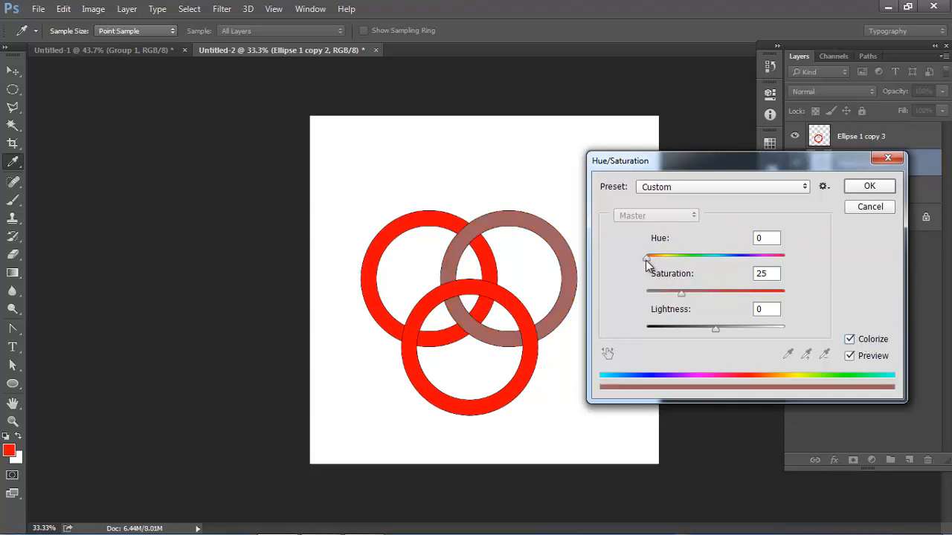
drag(646, 258, 746, 264)
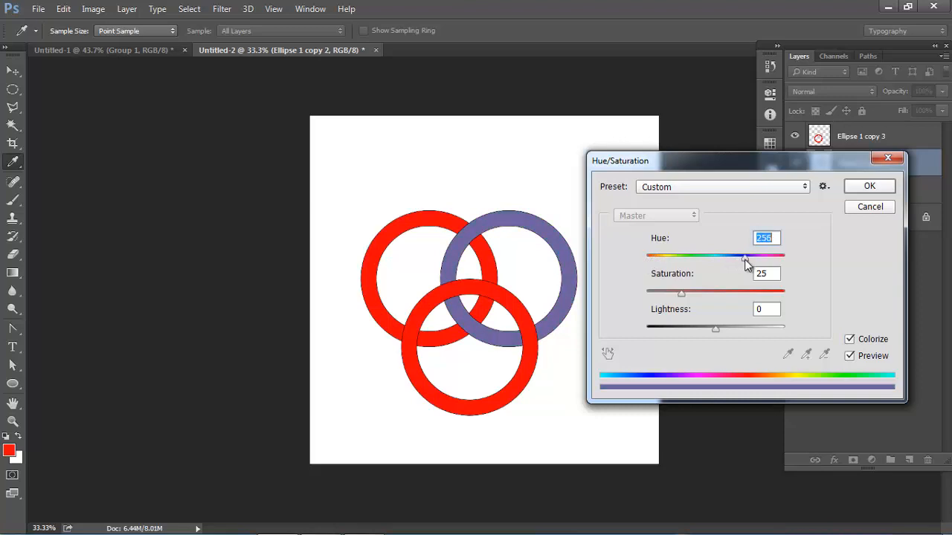
drag(682, 295, 779, 301)
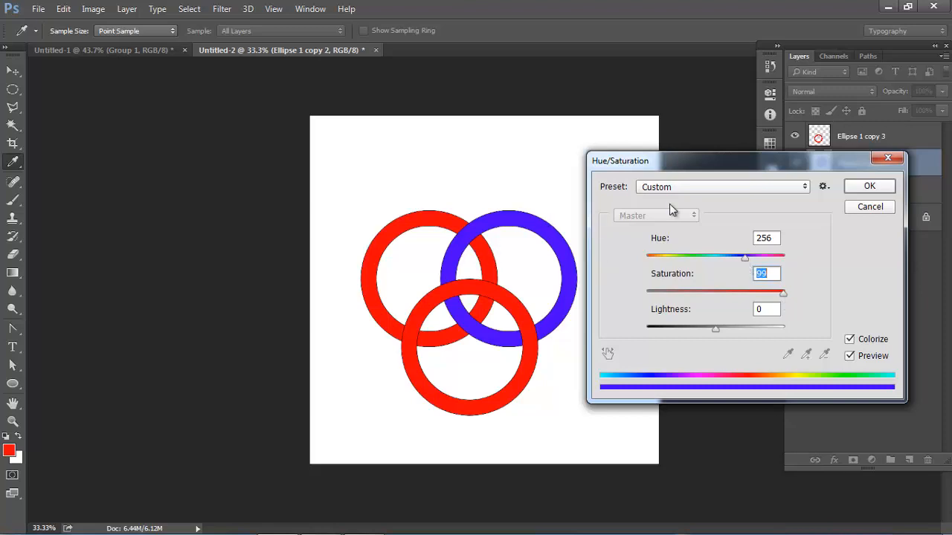
click(869, 186)
key(v)
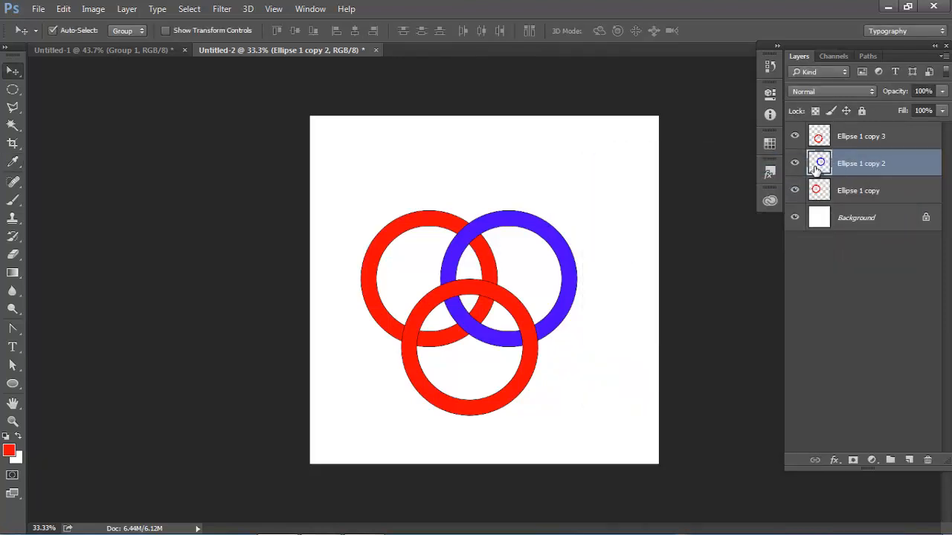
Colorize the lower ring on the Ellipse 1 copy 3 layer yellow with Hue 62 and Saturation 100
ctrl+click(523, 316)
key(ctrl+u)
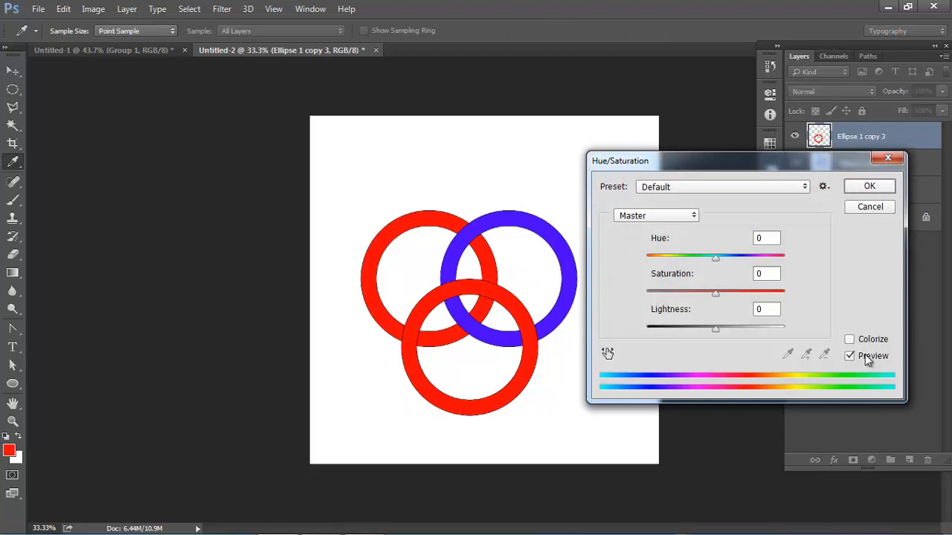
click(850, 339)
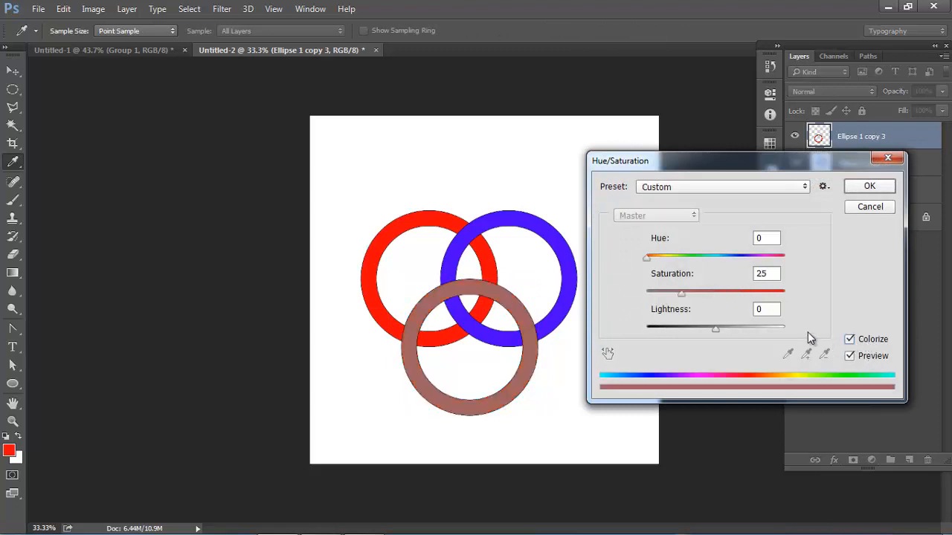
drag(656, 258, 788, 293)
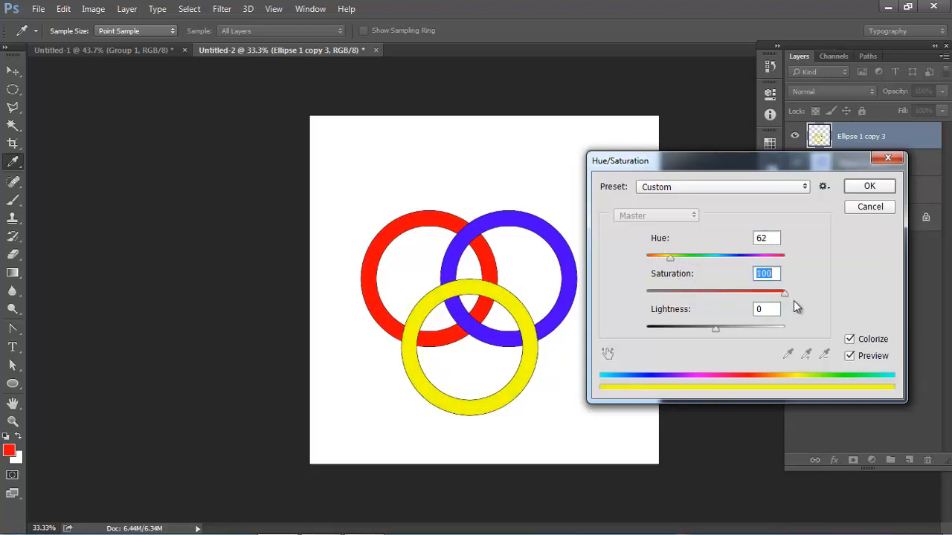
click(867, 187)
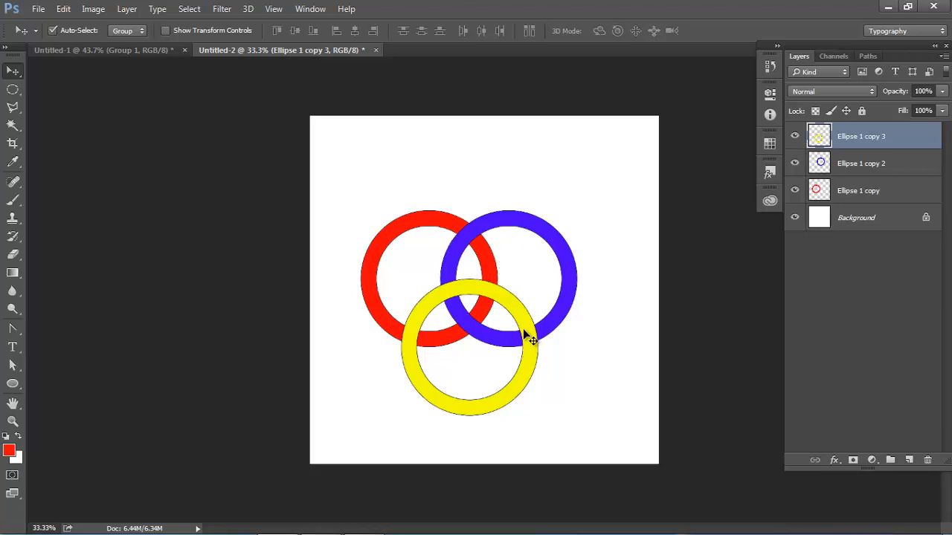
Duplicate the yellow ring's layer and move the copy below the red ring's layer, directly above the Background
right_click(418, 318)
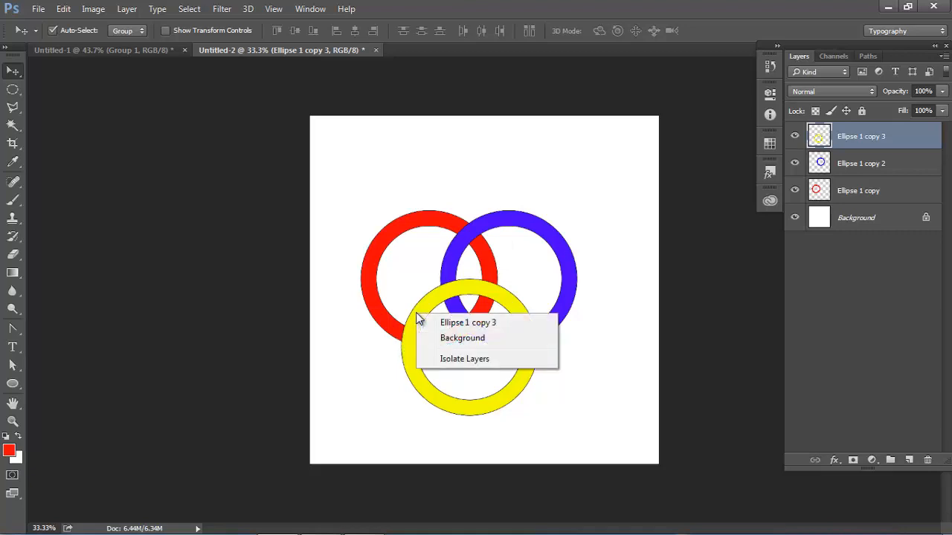
right_click(425, 307)
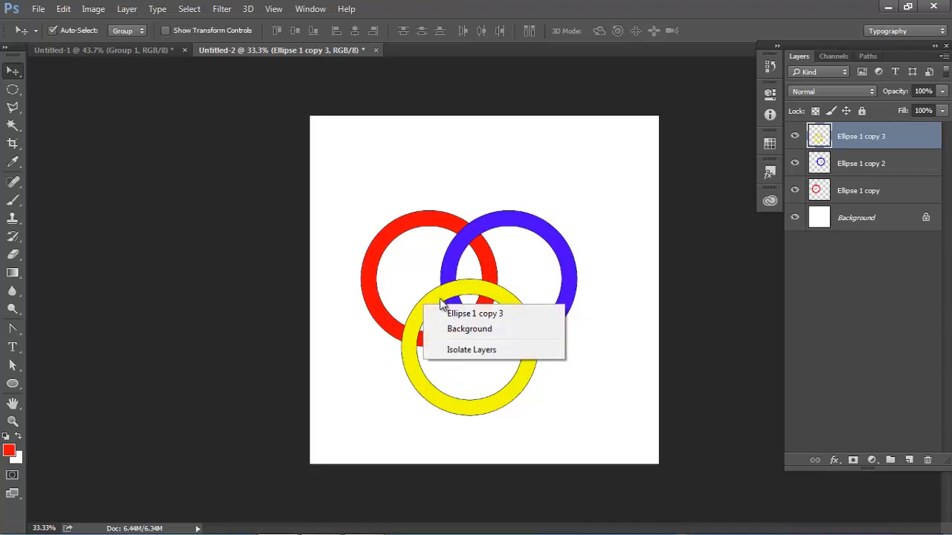
click(455, 313)
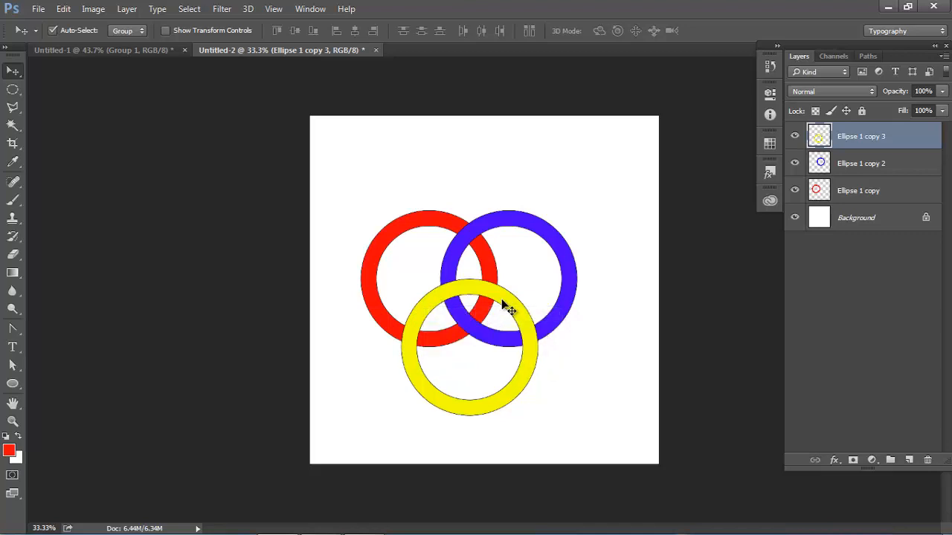
click(794, 137)
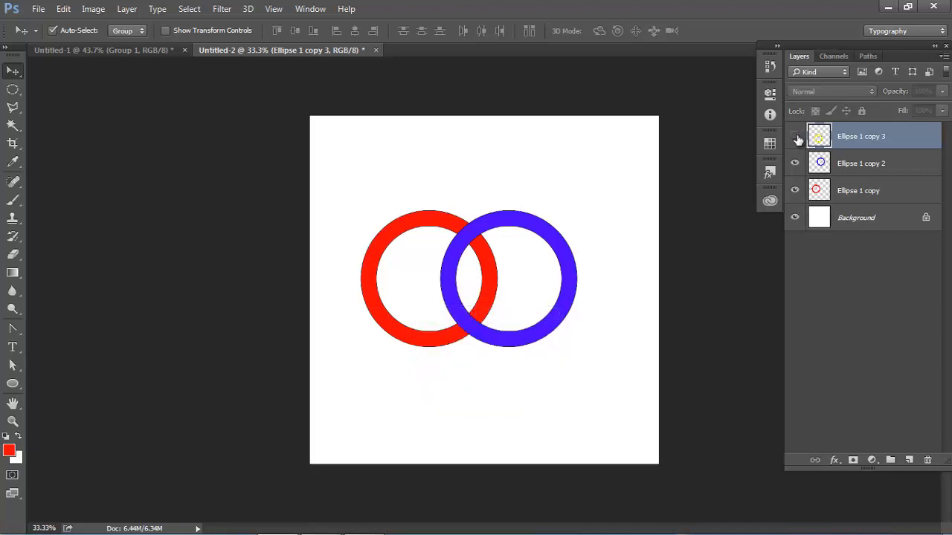
click(795, 136)
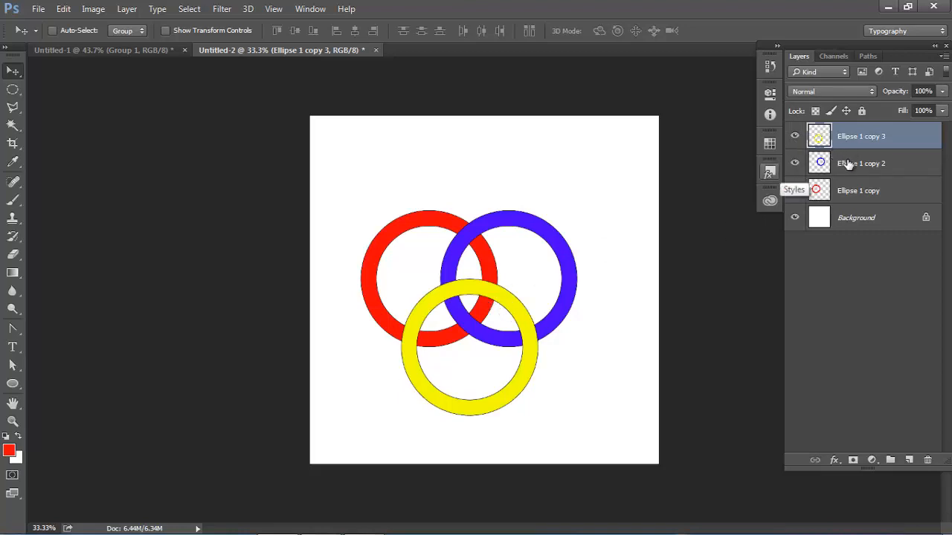
key(ctrl+j)
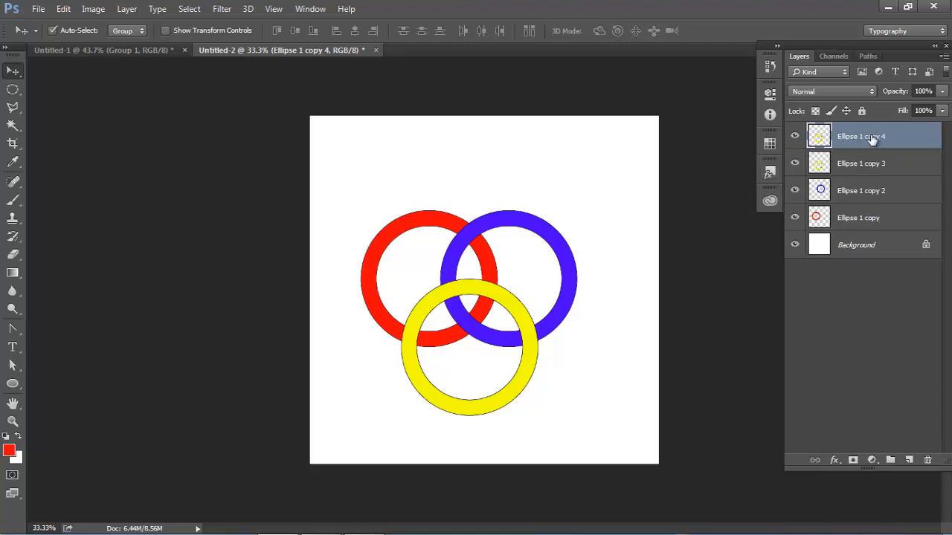
drag(846, 139, 846, 234)
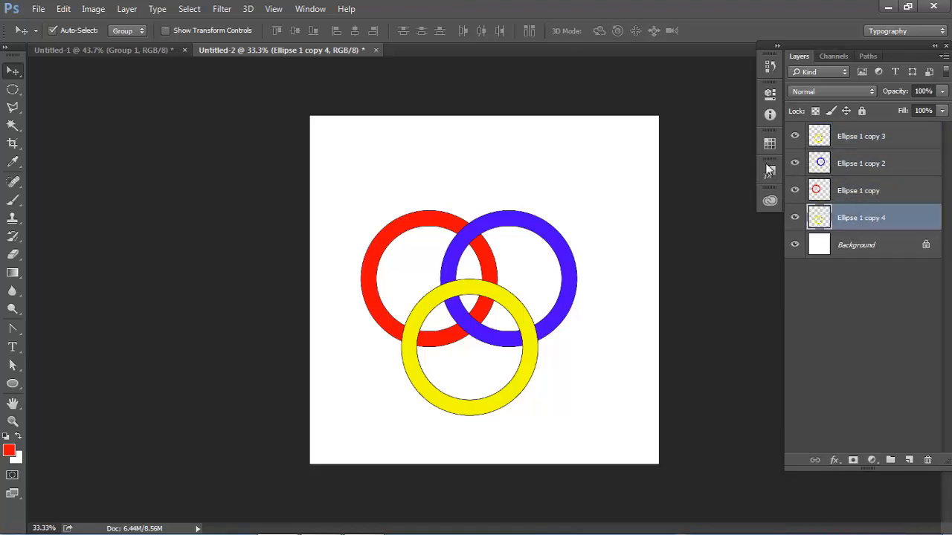
Add a layer mask to the topmost yellow ring and hide its upper crossings with the blue and red rings using a 100 px black brush
click(843, 139)
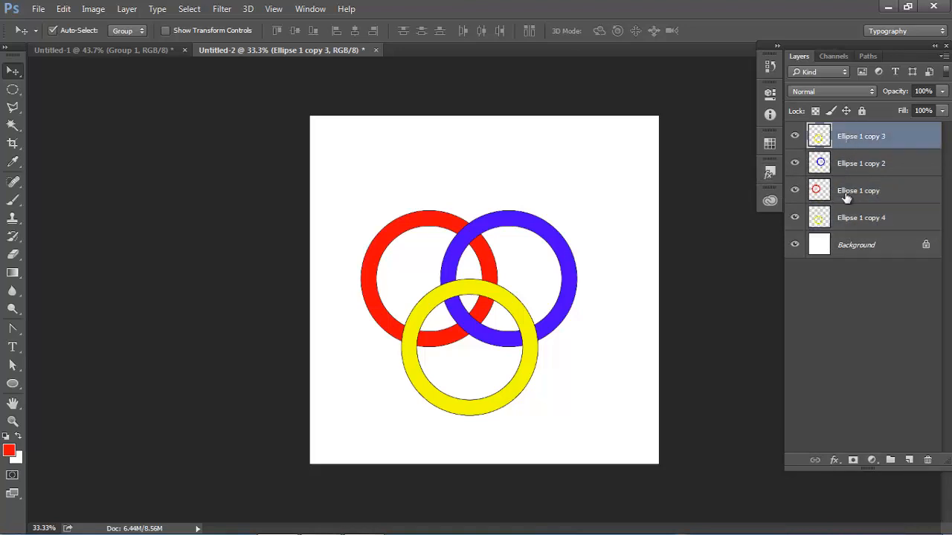
click(853, 461)
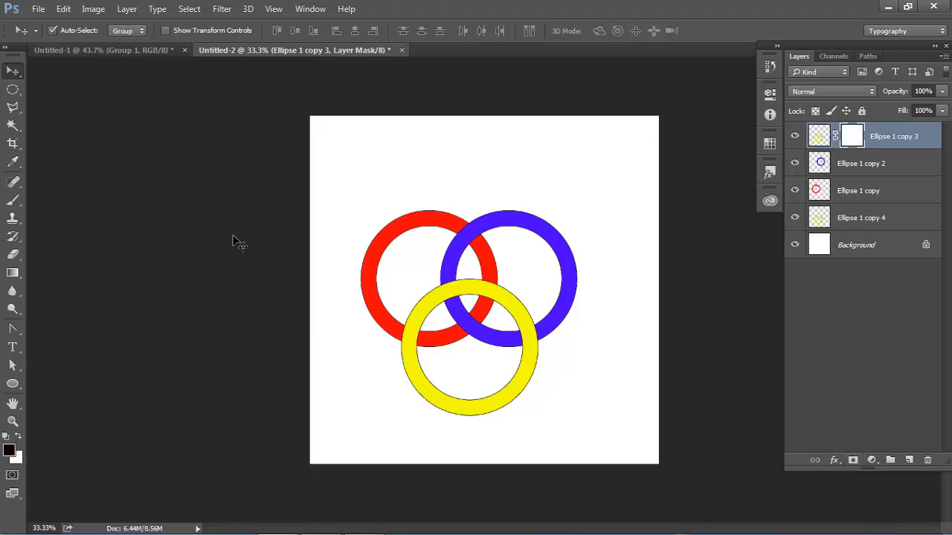
click(12, 200)
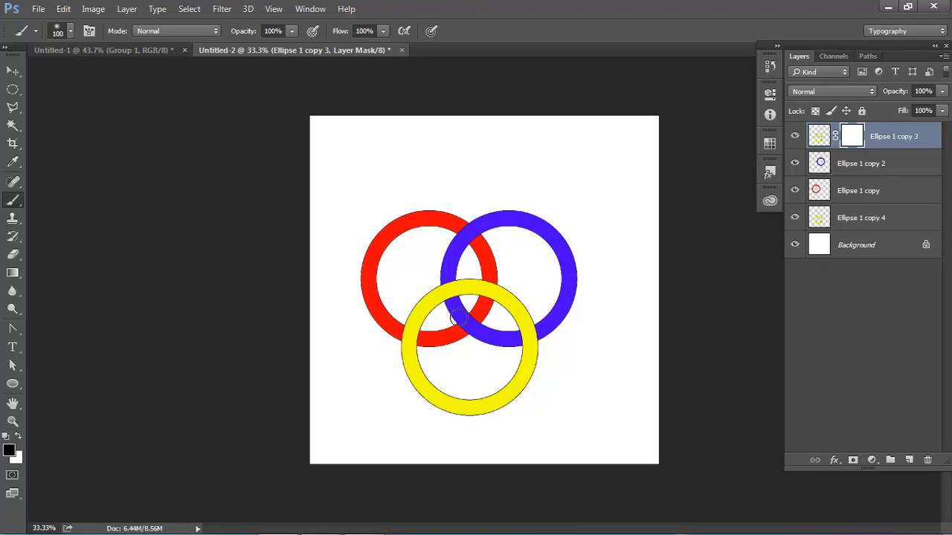
mouse_move(452, 283)
mouse_down()
mouse_move(440, 289)
mouse_move(452, 286)
mouse_move(449, 298)
mouse_up()
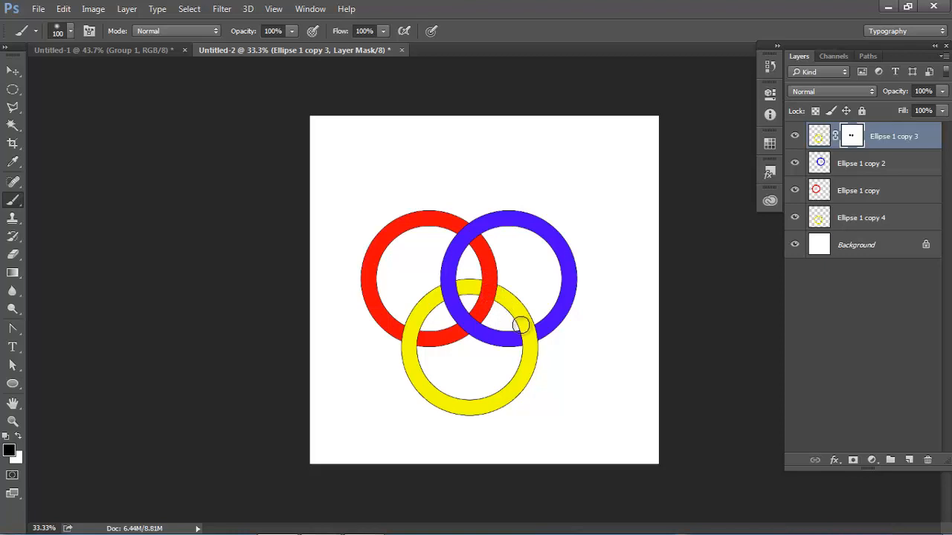
click(489, 289)
Merge the four ring layers into one and move the interlocked rings up and slightly right on the canvas
shift+click(862, 223)
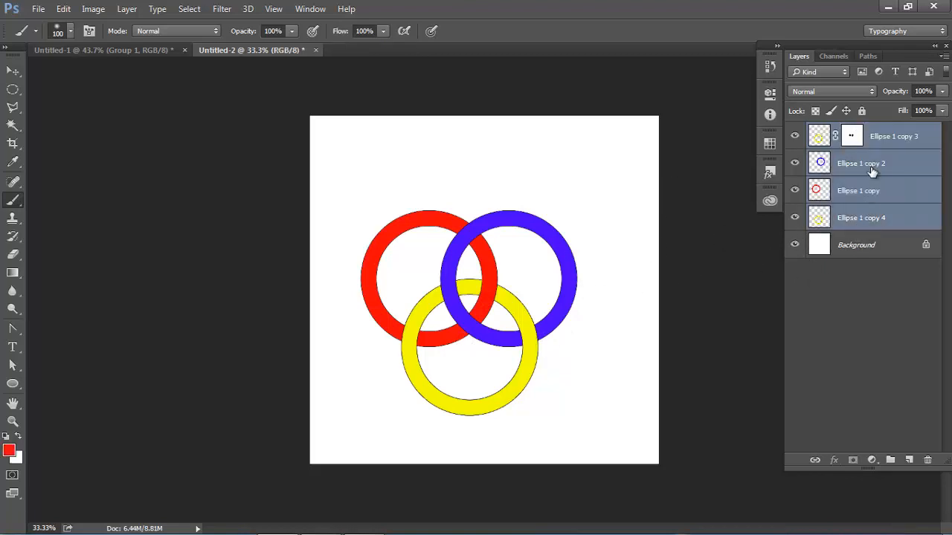
key(ctrl+e)
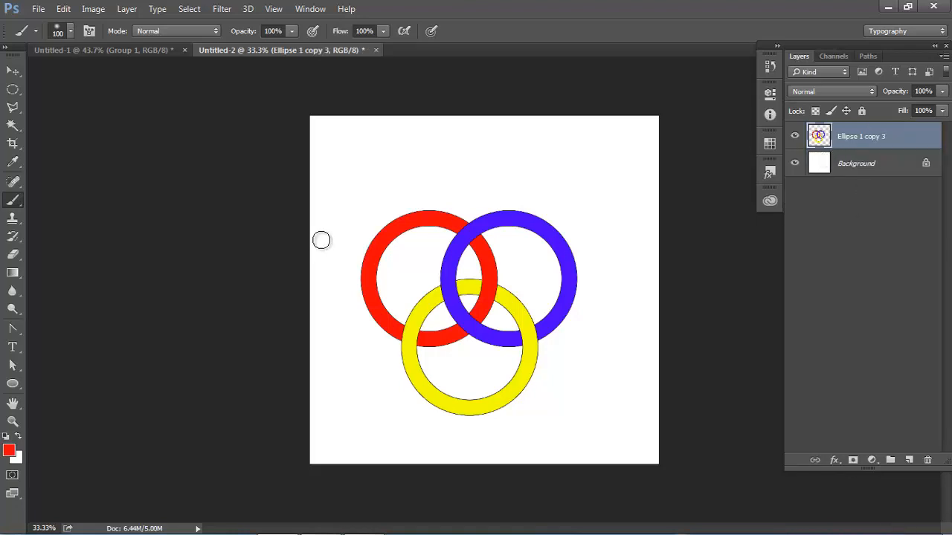
click(12, 71)
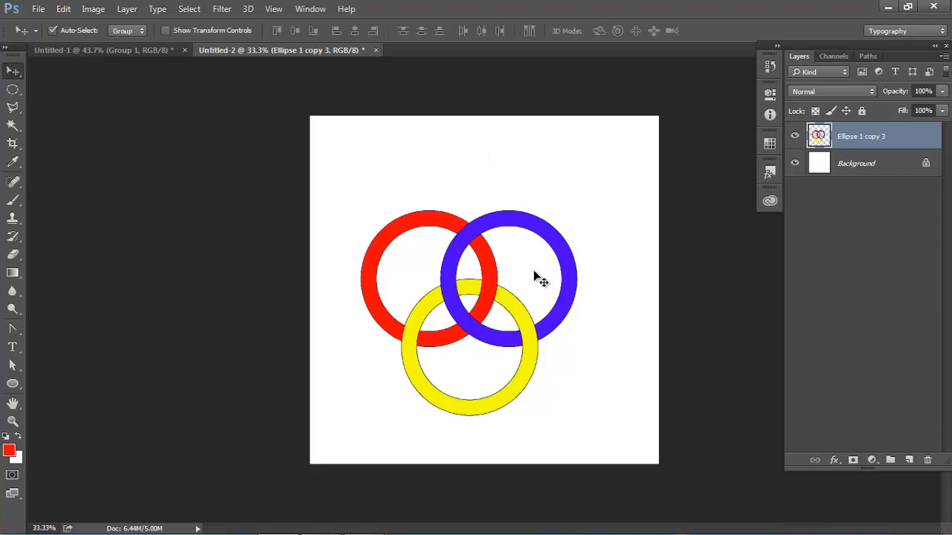
drag(490, 292, 495, 254)
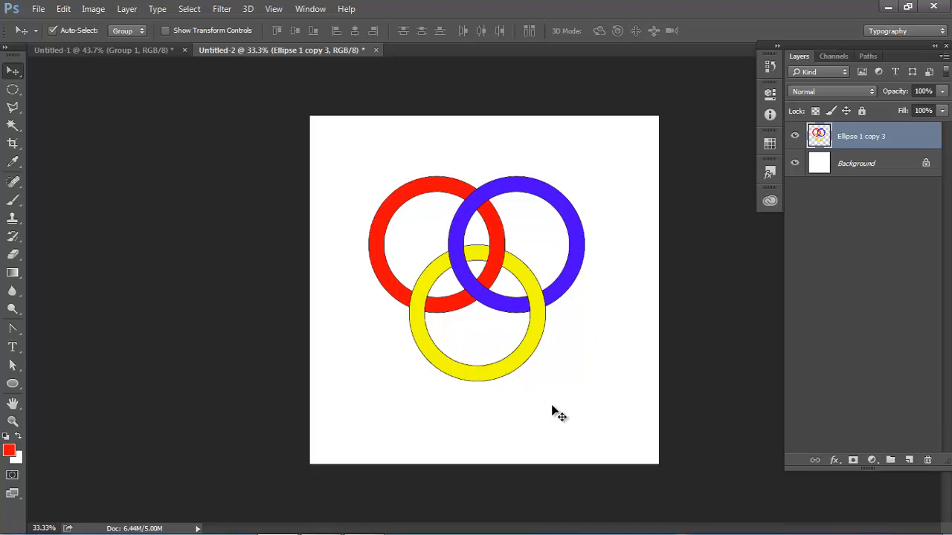
Add an empty layer between the merged rings layer and the Background
click(909, 460)
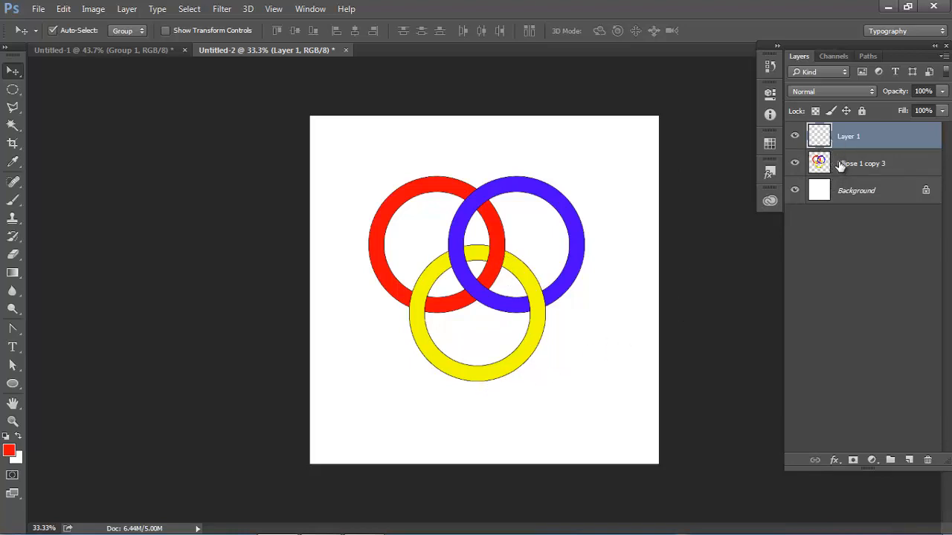
key(ctrl+e)
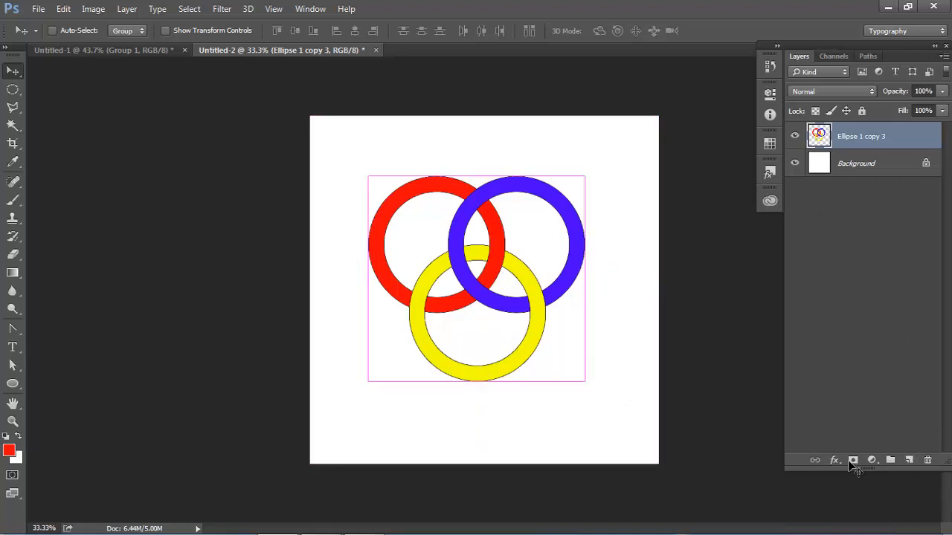
ctrl+click(909, 461)
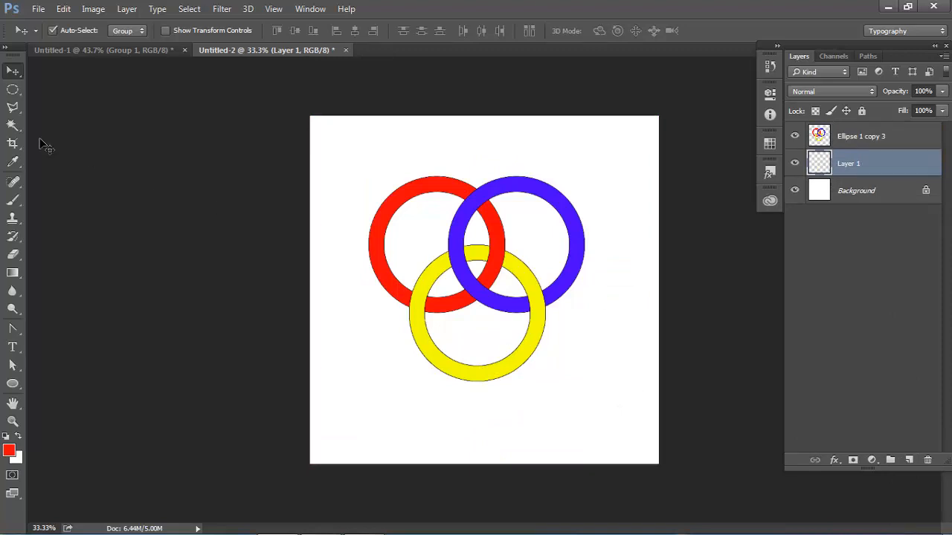
Paint a single soft black dot below the yellow ring on the empty layer with a 150 px brush
click(11, 203)
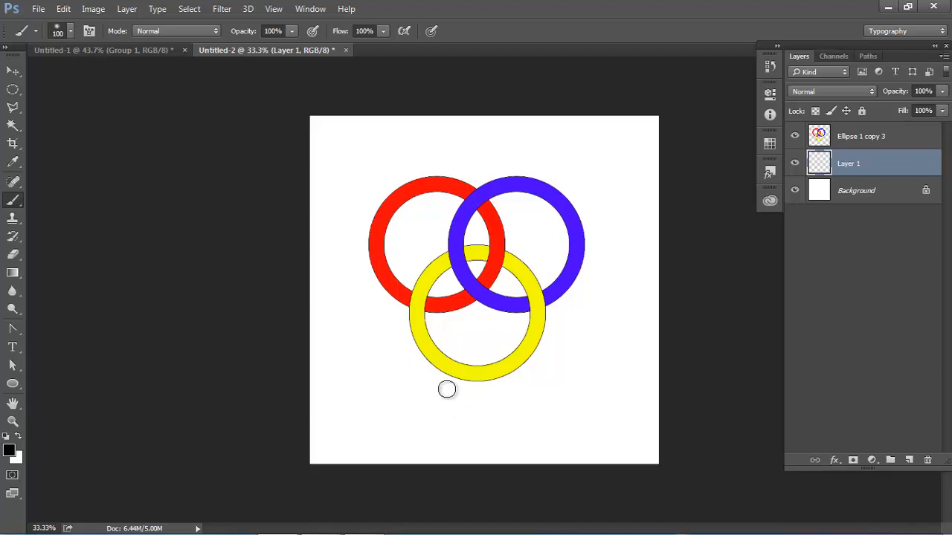
key(bracketright)
key(bracketright)
click(483, 407)
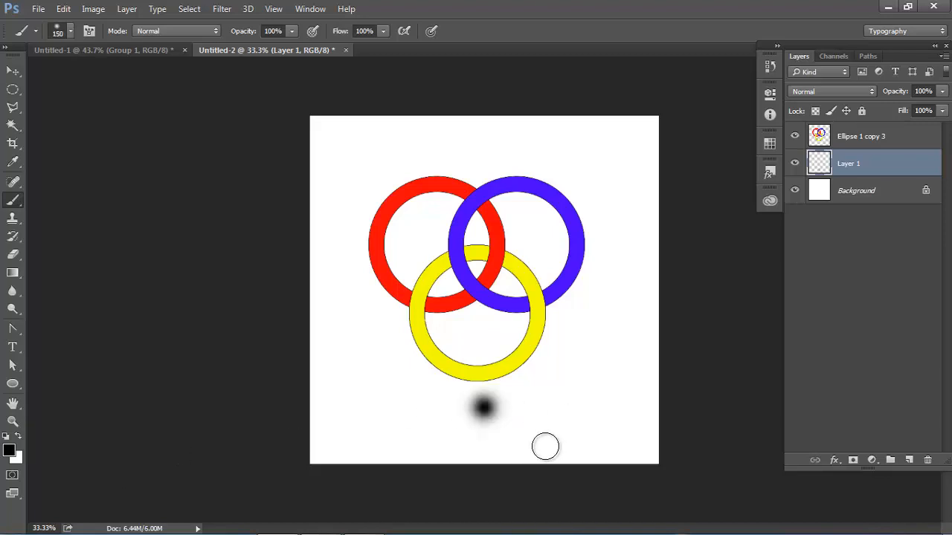
Flatten the black dot into a shadow at 232.5% width and 26.25% height, centred directly beneath the yellow ring
key(ctrl+t)
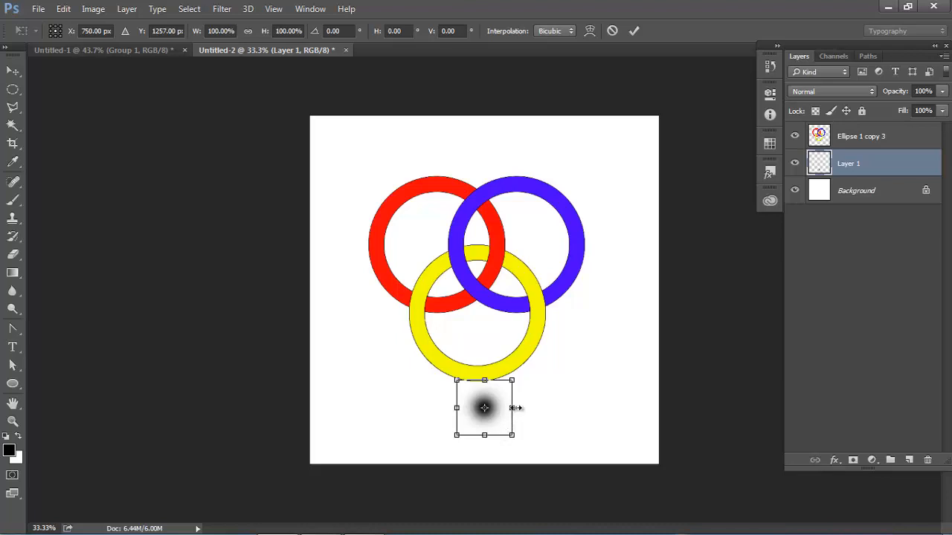
drag(514, 408, 549, 407)
drag(484, 429, 484, 405)
drag(485, 385, 486, 392)
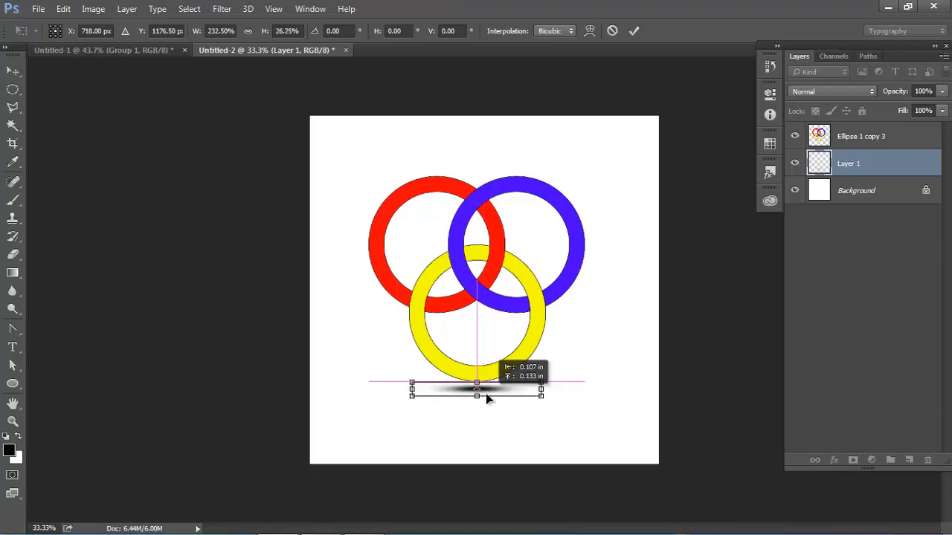
click(633, 31)
key(b)
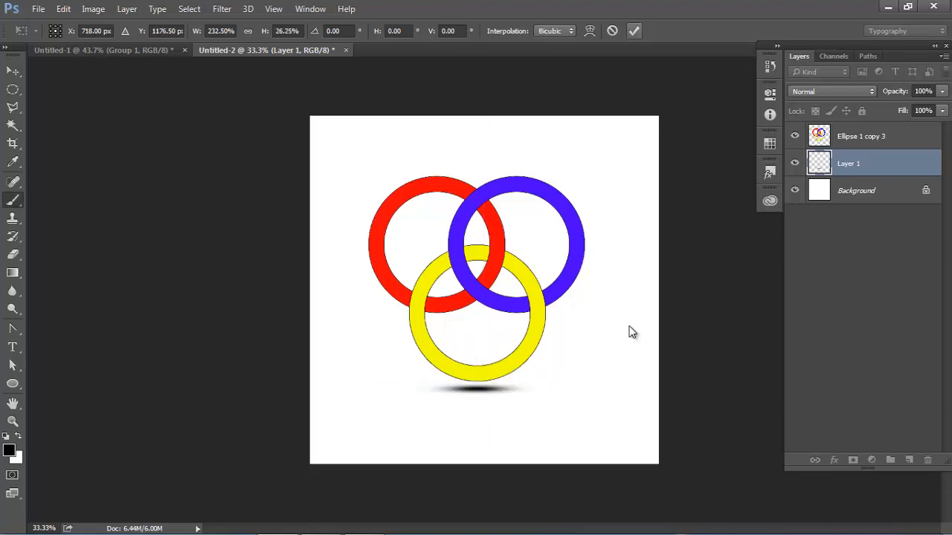
Lower the shadow layer's opacity to 81%
click(942, 91)
mouse_move(940, 107)
mouse_down()
mouse_move(921, 110)
mouse_move(931, 119)
mouse_move(929, 109)
mouse_up()
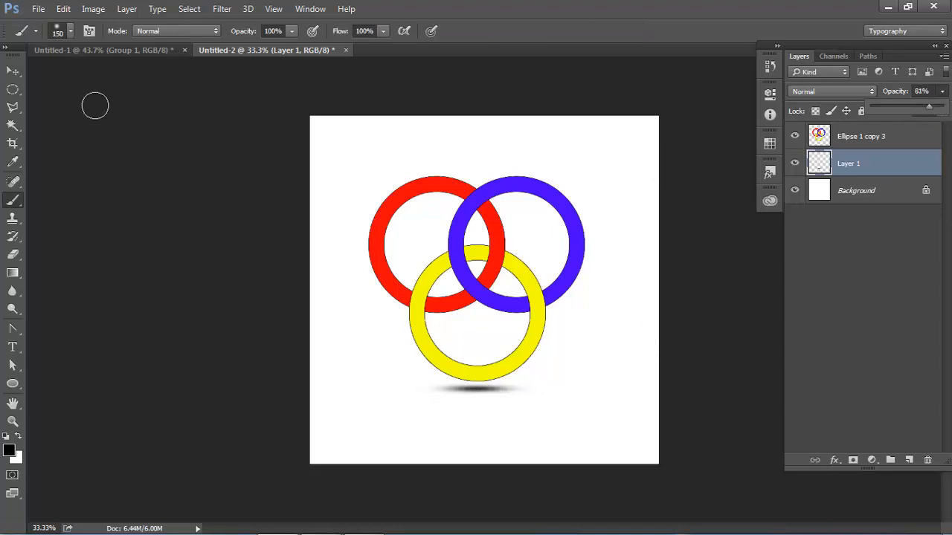
click(12, 71)
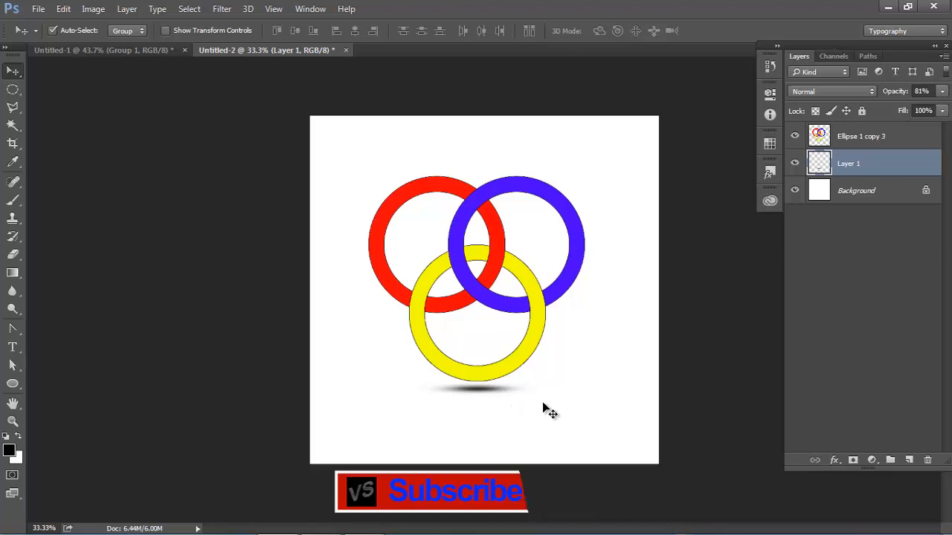
Move the rings and shadow layers together slightly down the canvas, hiding the Background during the move and showing it again
click(852, 141)
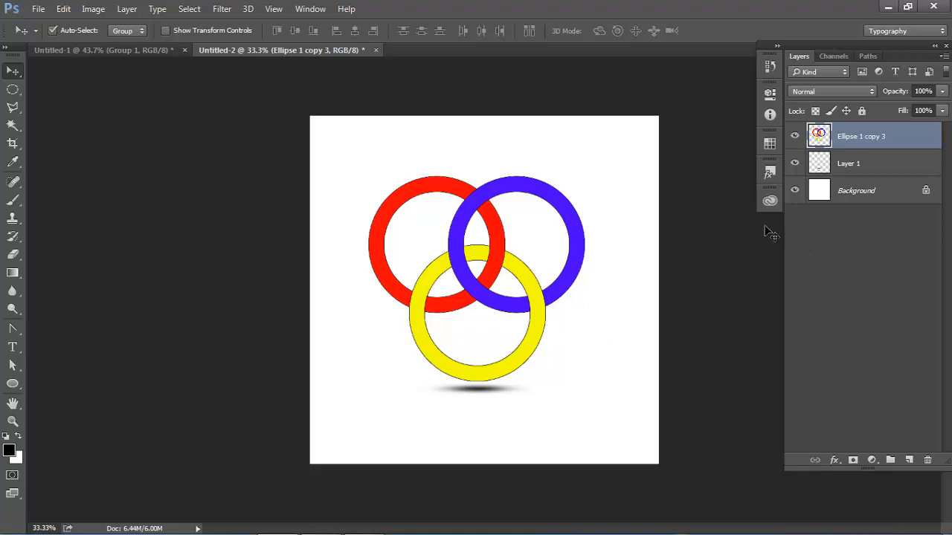
click(855, 192)
click(795, 191)
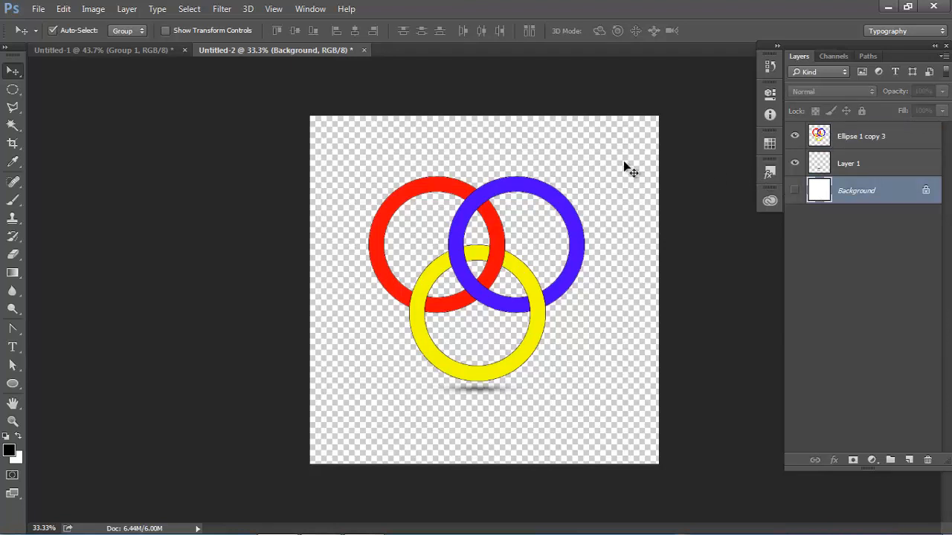
click(858, 141)
shift+click(855, 162)
mouse_move(574, 253)
mouse_down()
mouse_move(592, 255)
mouse_move(574, 257)
mouse_move(577, 270)
mouse_up()
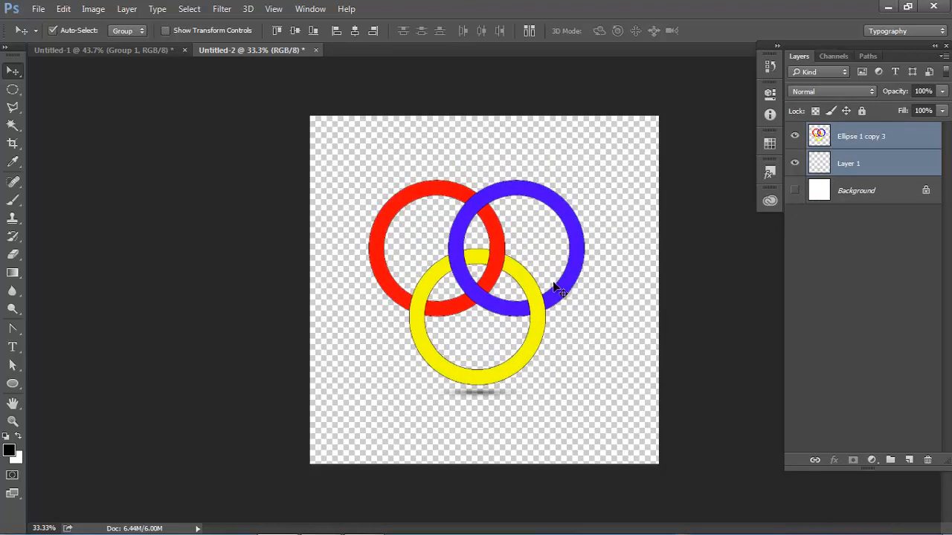
click(794, 190)
click(825, 190)
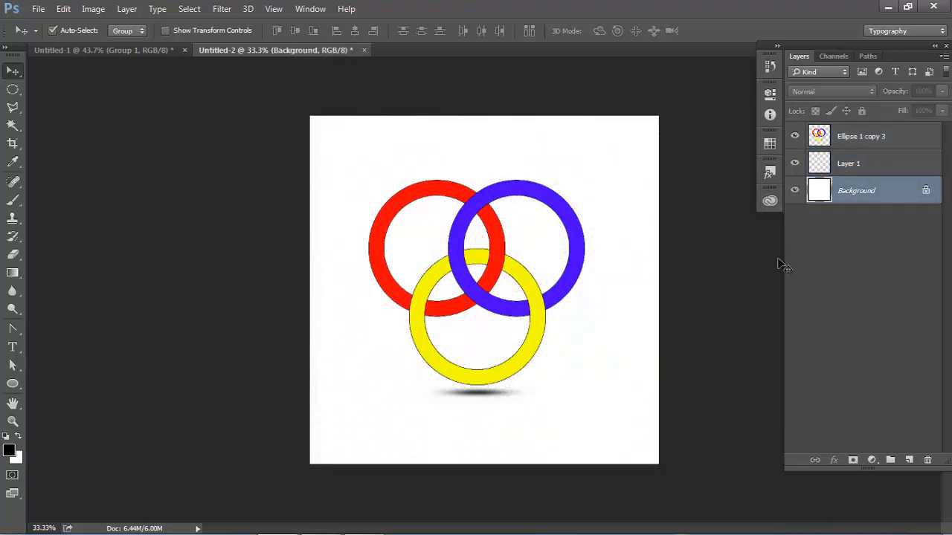